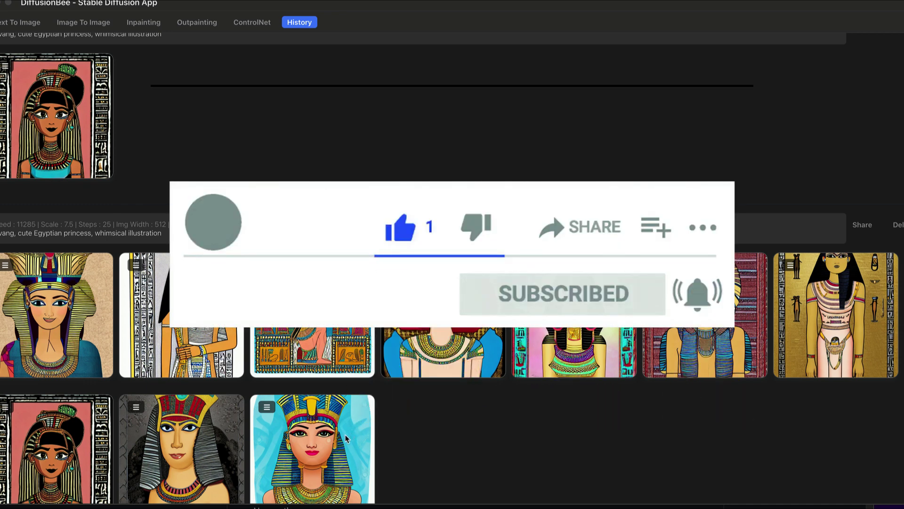
# - Review the DiffusionBee 1.5.2 release notes on GitHub, return to the repository page and open its latest release
pyautogui.scroll(1, 496, 439)
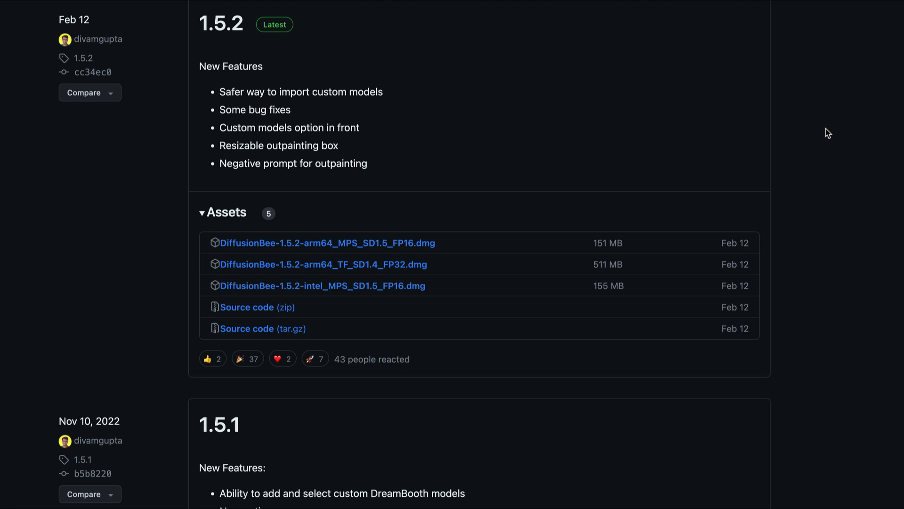
pyautogui.scroll(5, 828, 134)
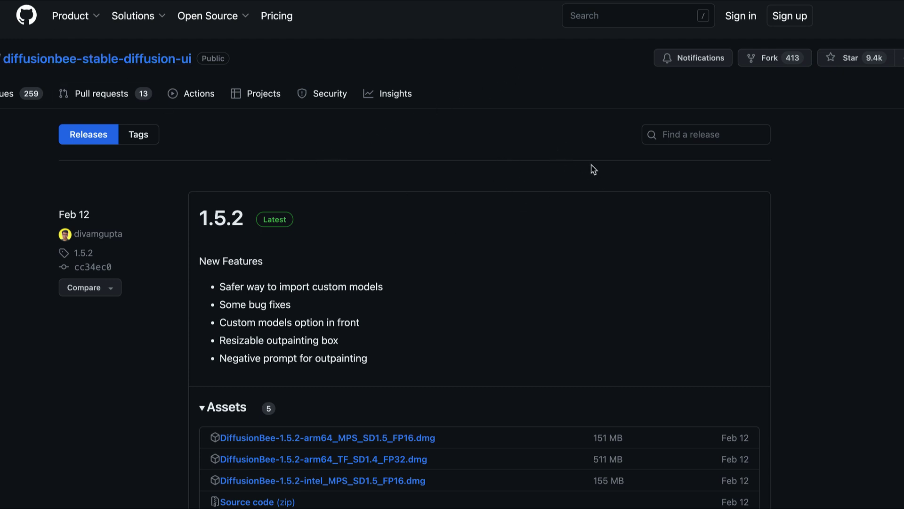
pyautogui.hotkey('alt', 'Left')
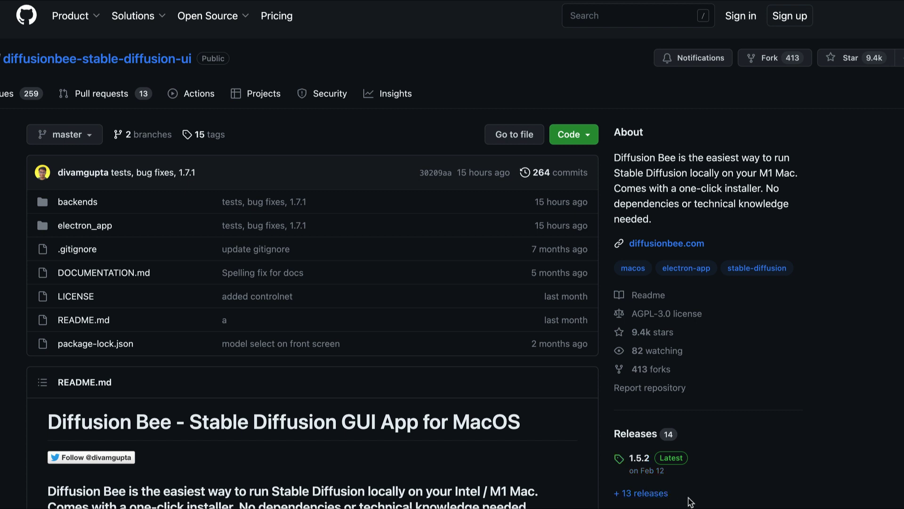
pyautogui.click(652, 477)
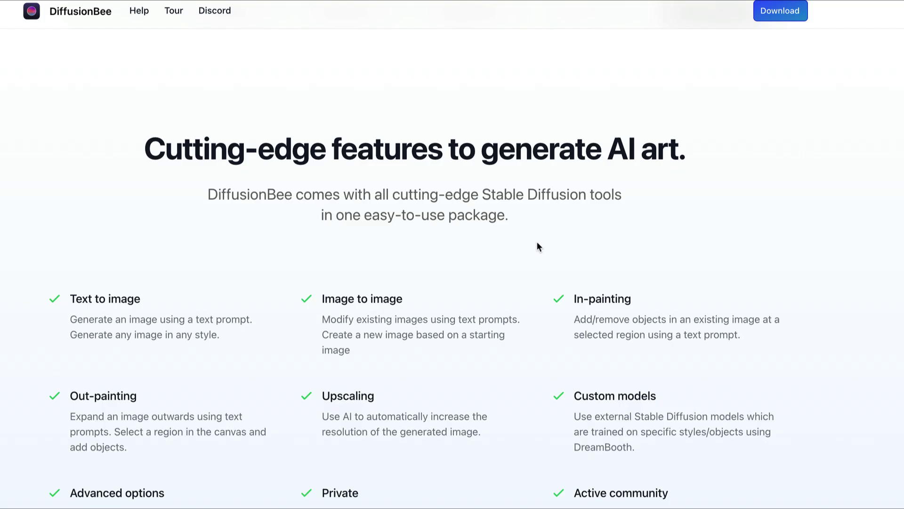
# - Look through the DiffusionBee website, from the macOS download section to the feature list, image transformation examples and user testimonials
pyautogui.scroll(15, 538, 247)
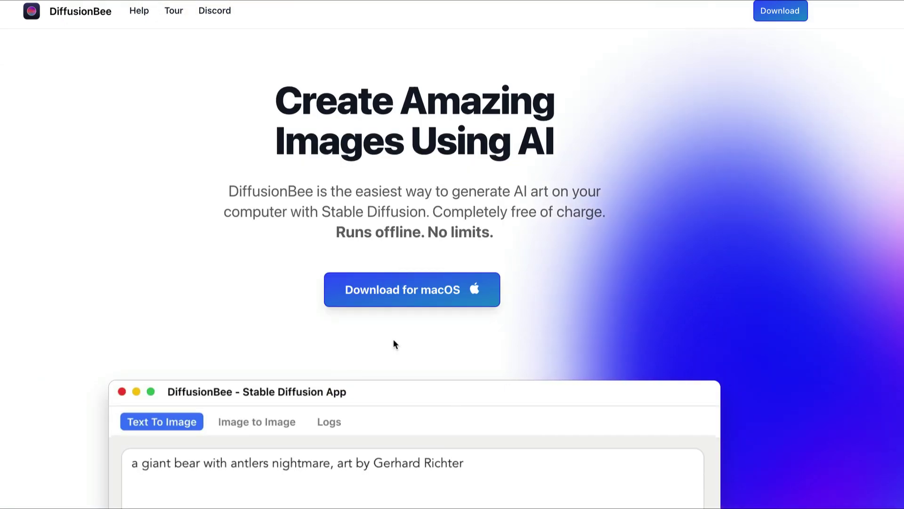
pyautogui.scroll(-15, 528, 384)
pyautogui.scroll(-15, 535, 374)
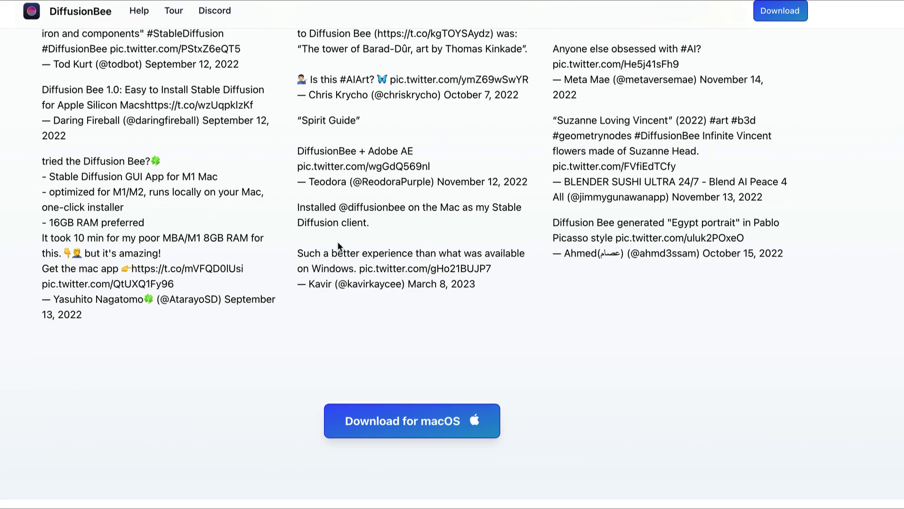
pyautogui.scroll(-10, 339, 245)
pyautogui.scroll(1, 392, 240)
pyautogui.scroll(15, 392, 243)
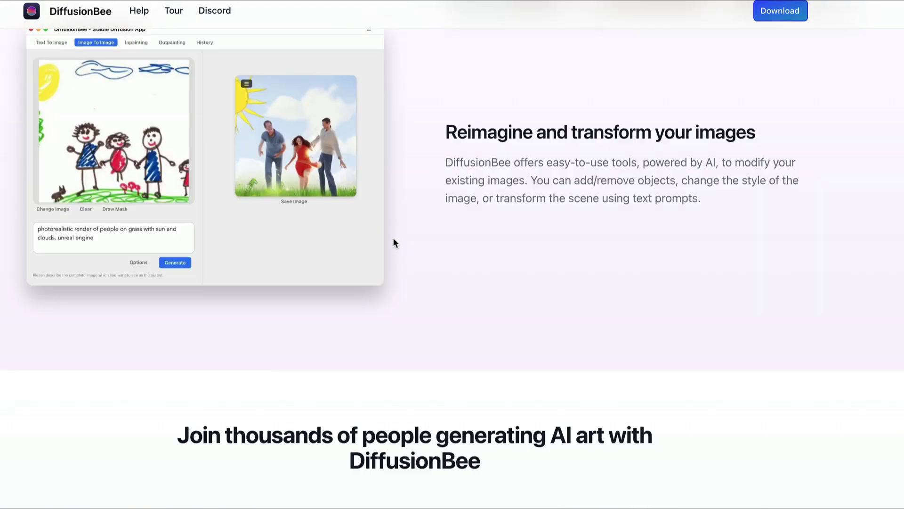
pyautogui.scroll(-3, 388, 221)
pyautogui.scroll(-13, 370, 345)
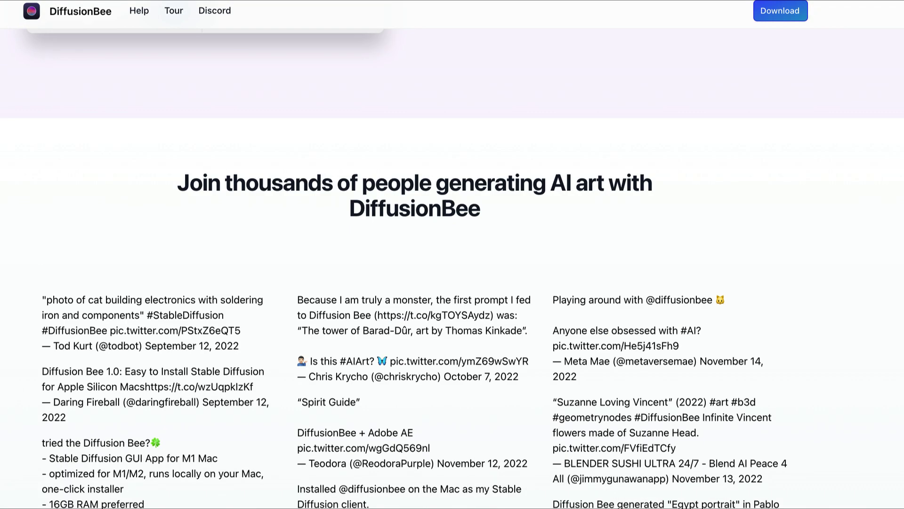
pyautogui.scroll(20, 347, 335)
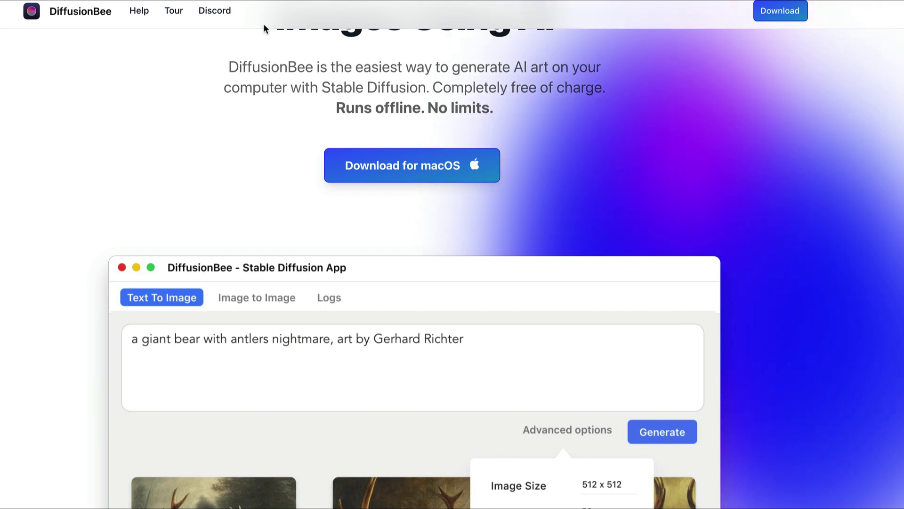
pyautogui.scroll(3, 242, 165)
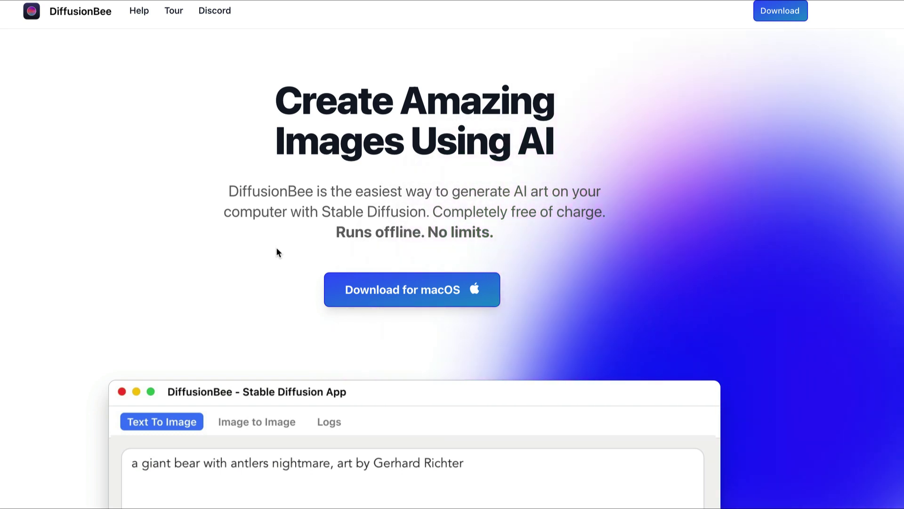
pyautogui.scroll(-10, 276, 249)
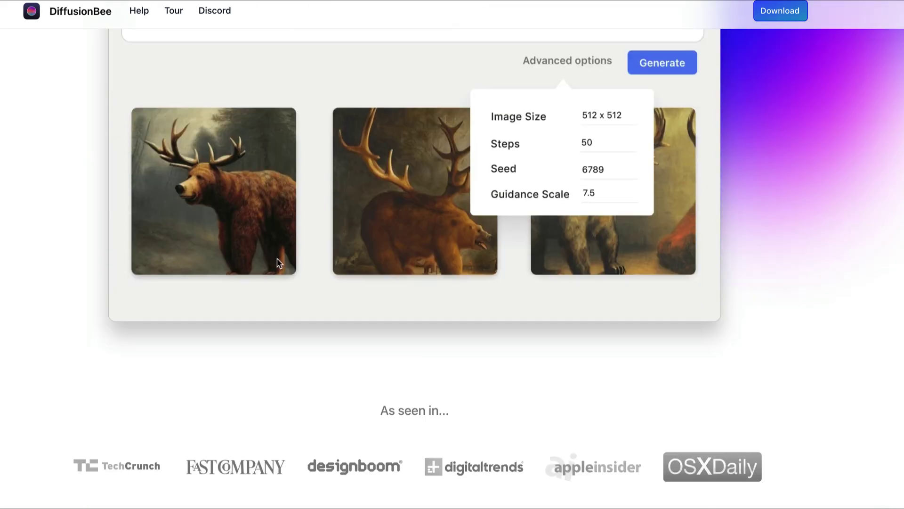
pyautogui.scroll(-10, 304, 261)
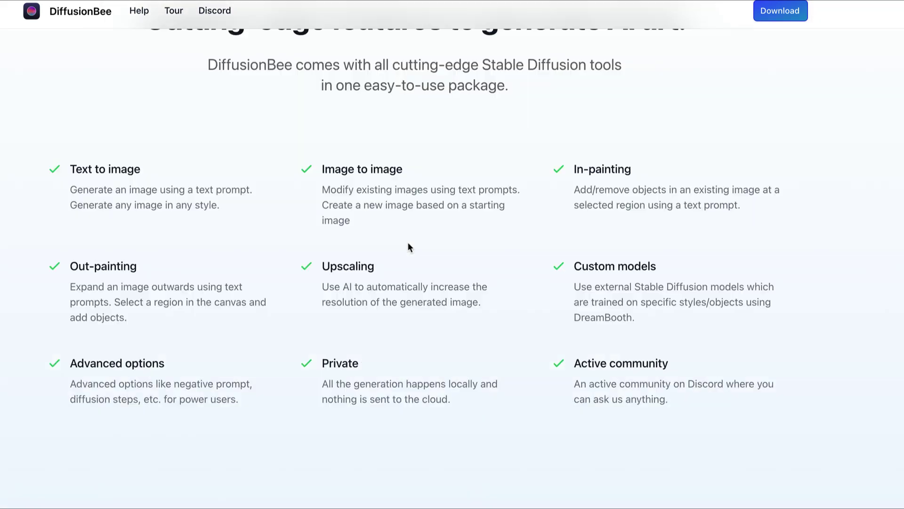
pyautogui.scroll(15, 278, 256)
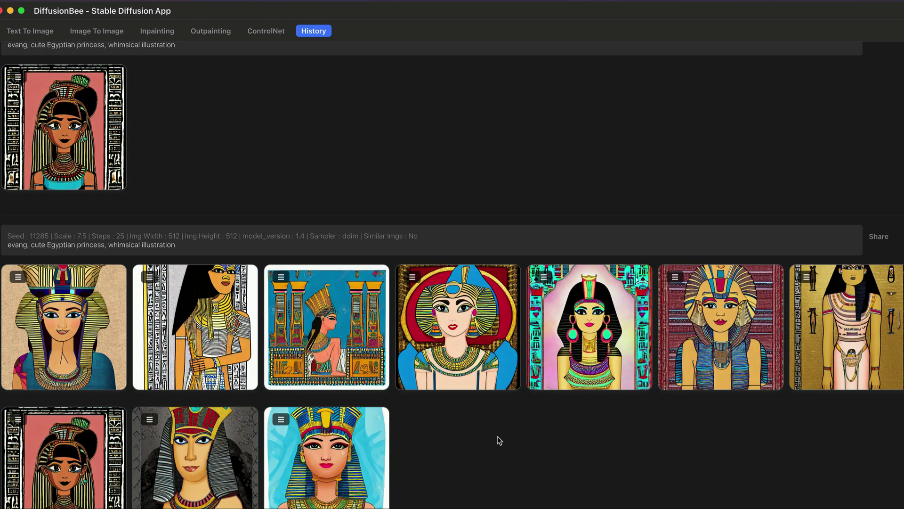
# - Switch to DiffusionBee and examine the seeds and images of the Egyptian princess and baby alien batches in the generation history
pyautogui.scroll(-5, 568, 400)
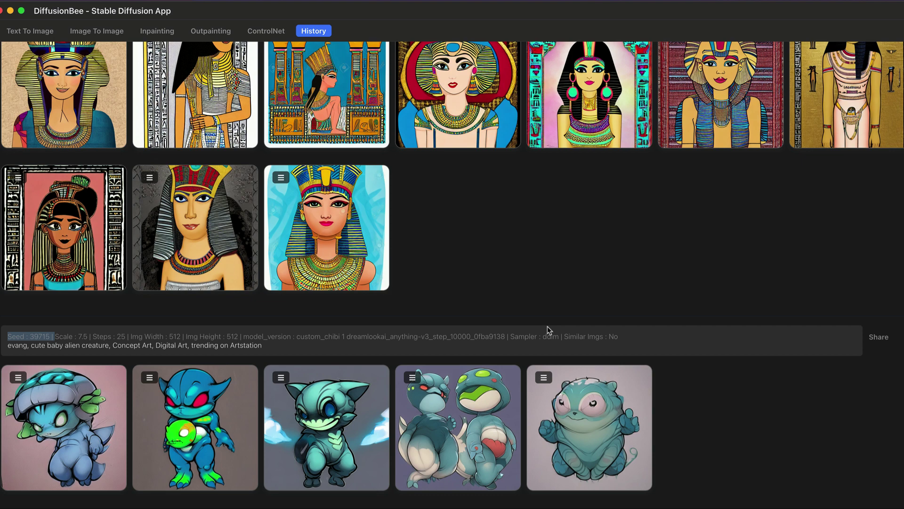
pyautogui.scroll(3, 548, 330)
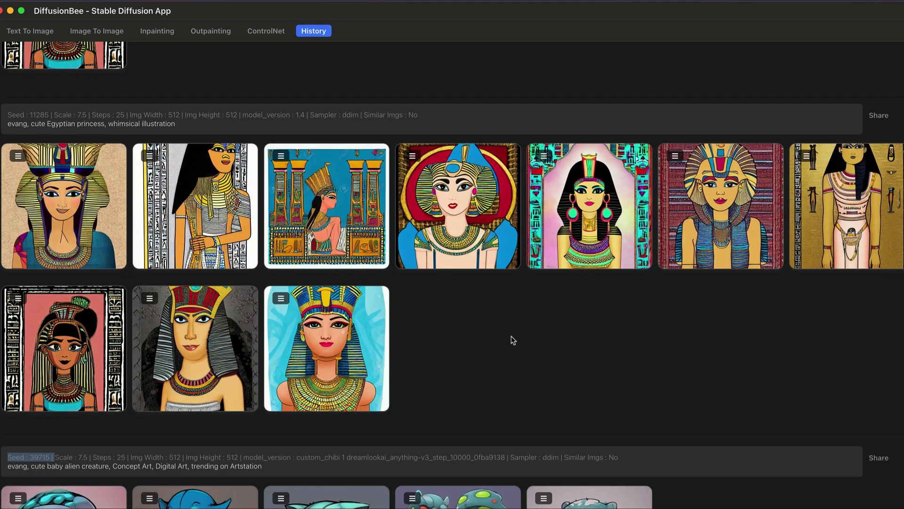
pyautogui.scroll(1, 508, 336)
pyautogui.scroll(-2, 353, 302)
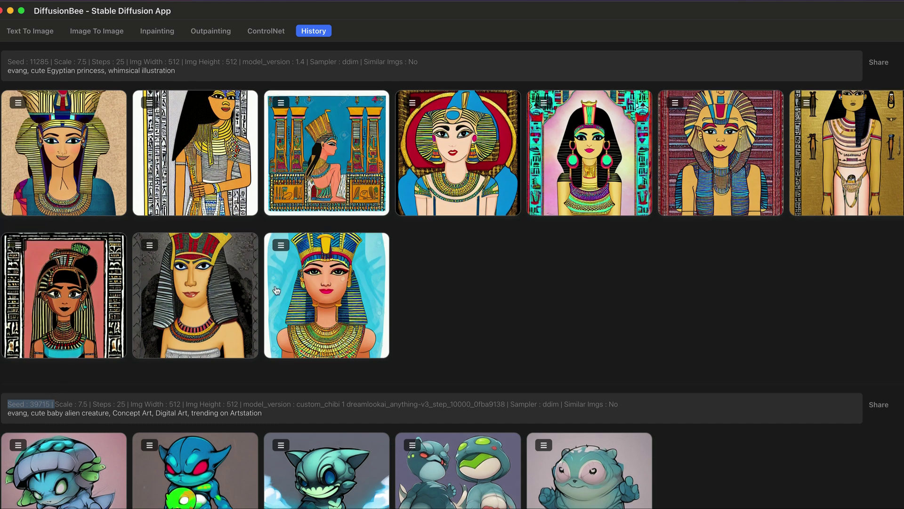
pyautogui.scroll(2, 44, 67)
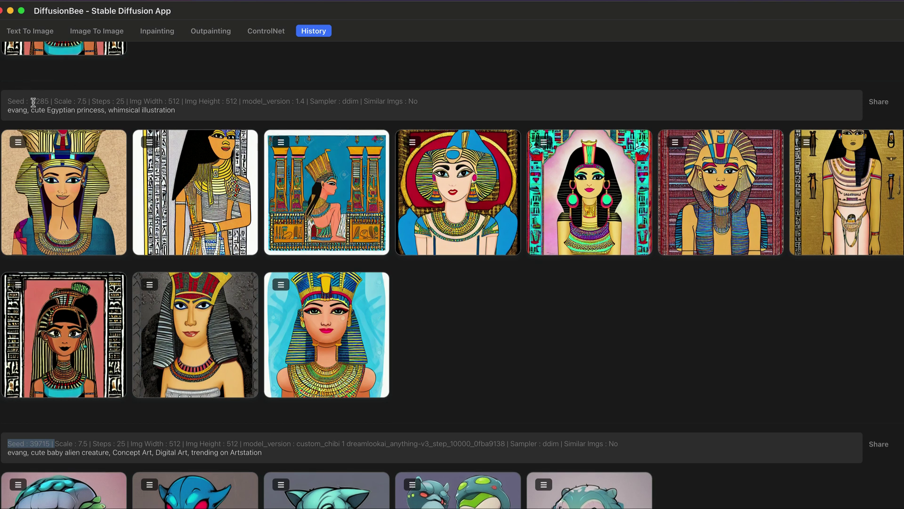
pyautogui.scroll(5, 208, 100)
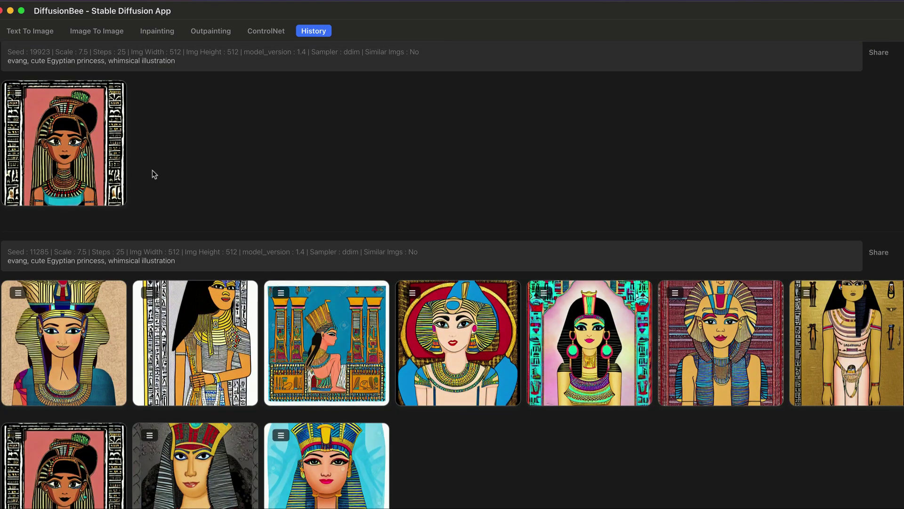
pyautogui.scroll(-5, 331, 354)
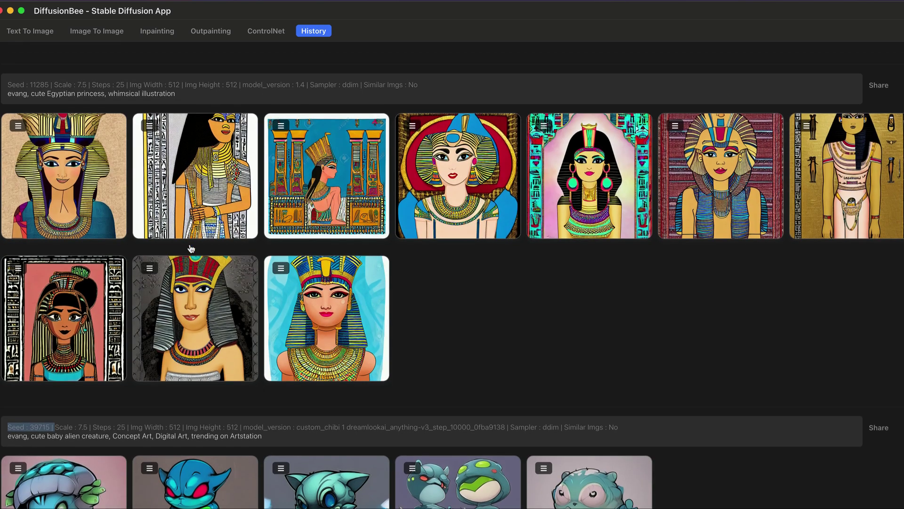
pyautogui.scroll(2, 190, 248)
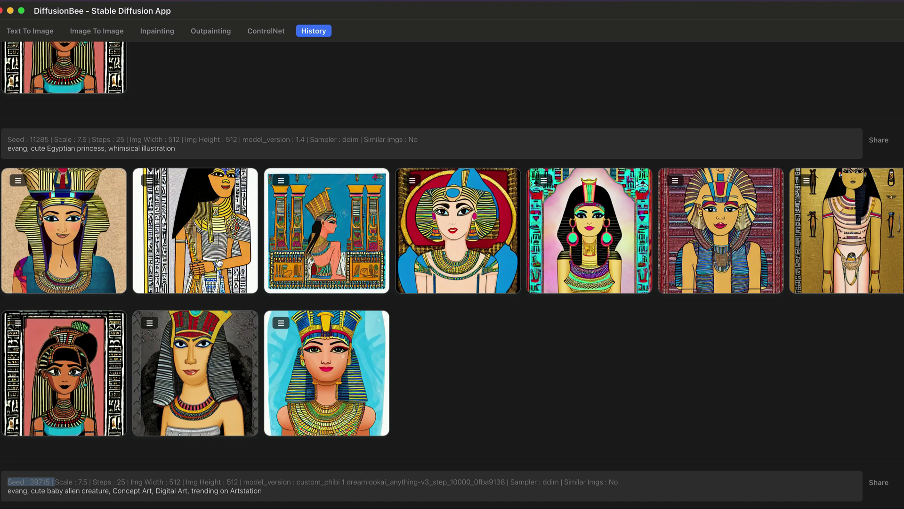
pyautogui.scroll(2, 172, 178)
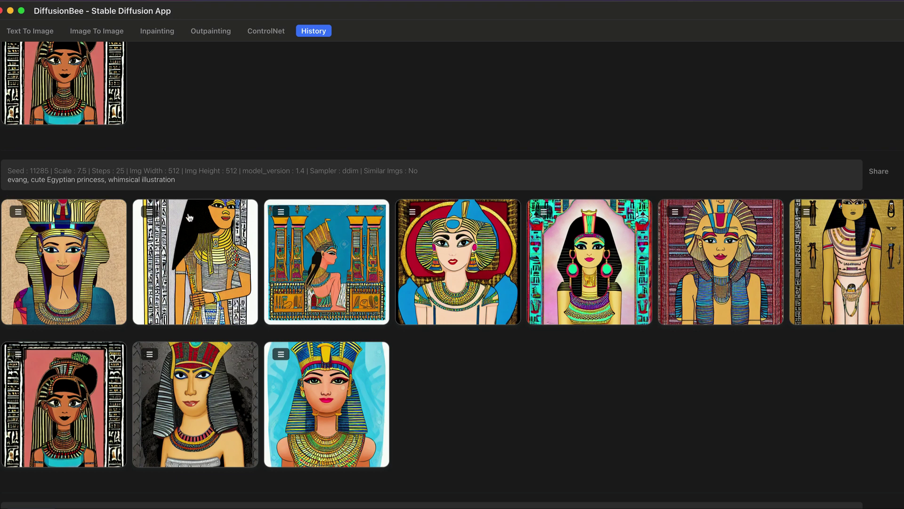
pyautogui.scroll(1, 193, 223)
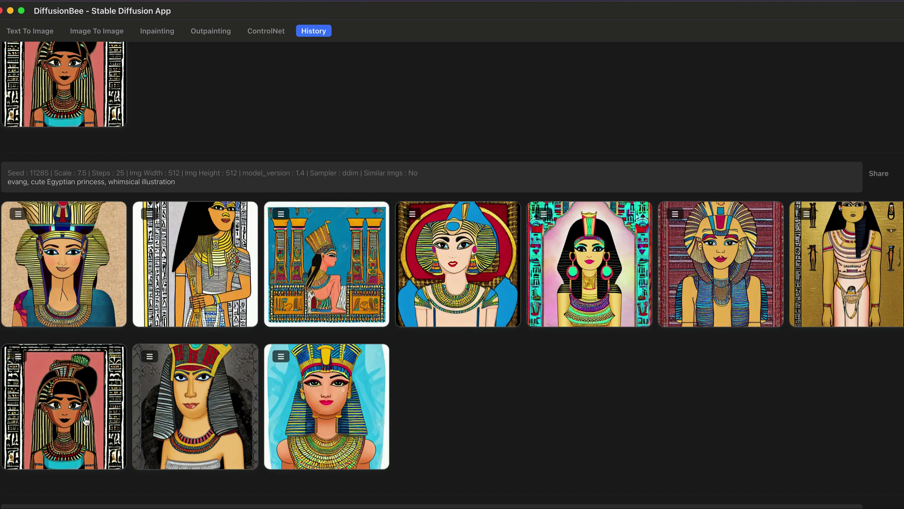
pyautogui.scroll(-1, 83, 419)
pyautogui.scroll(-2, 82, 419)
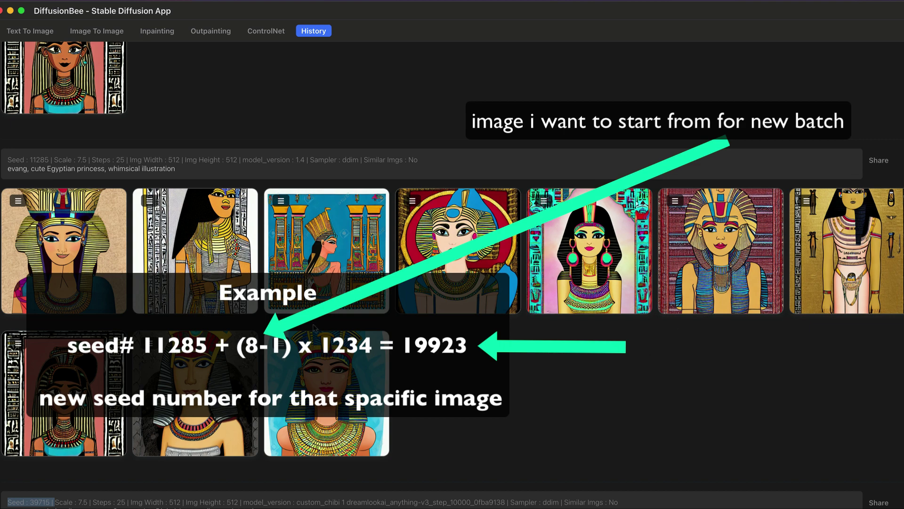
# - Compare the single Egyptian princess image with the batch below it, highlighting the seed number of each history entry
pyautogui.scroll(3, 136, 227)
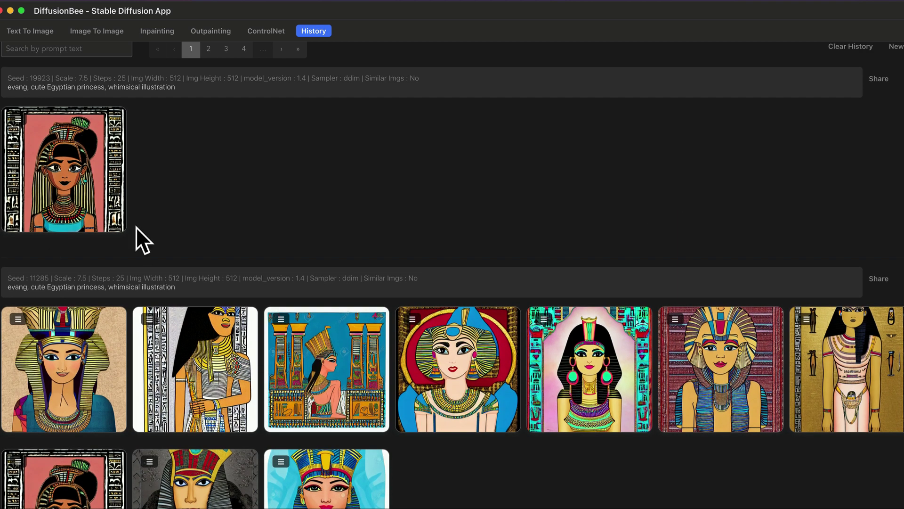
pyautogui.scroll(1, 77, 138)
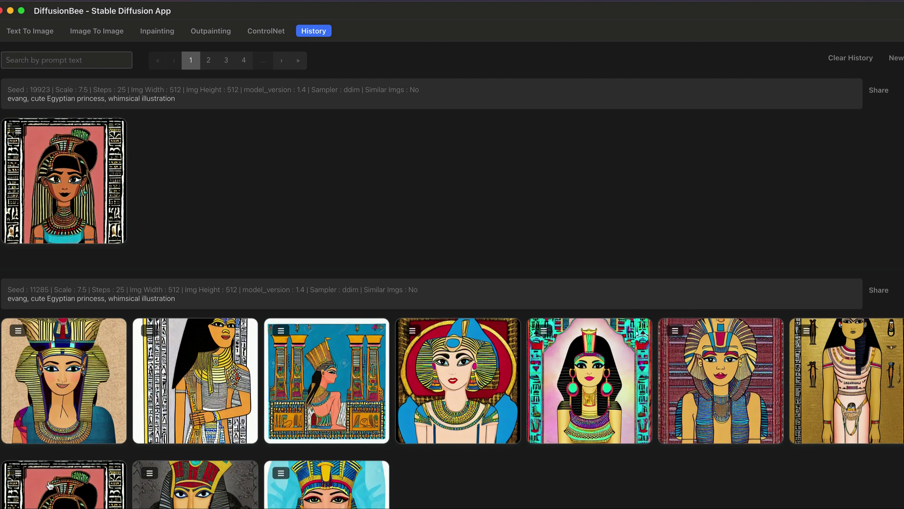
pyautogui.scroll(-1, 50, 485)
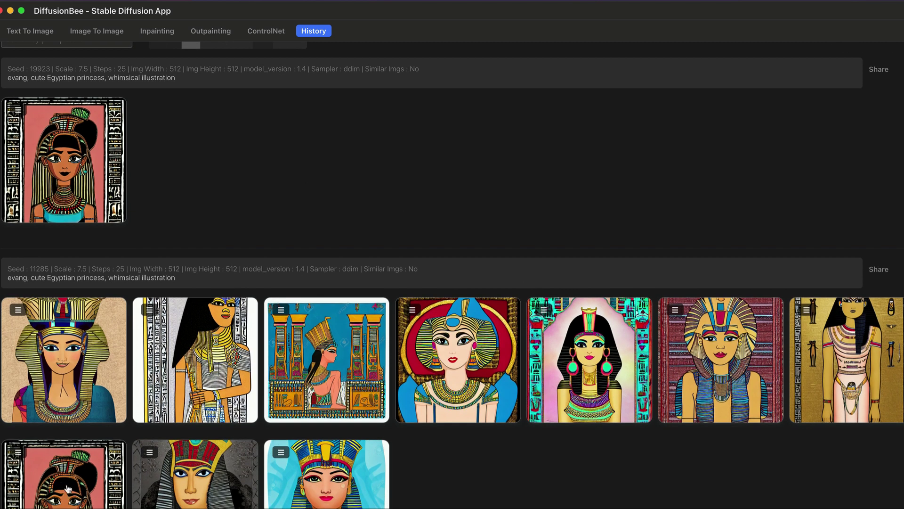
pyautogui.scroll(1, 74, 231)
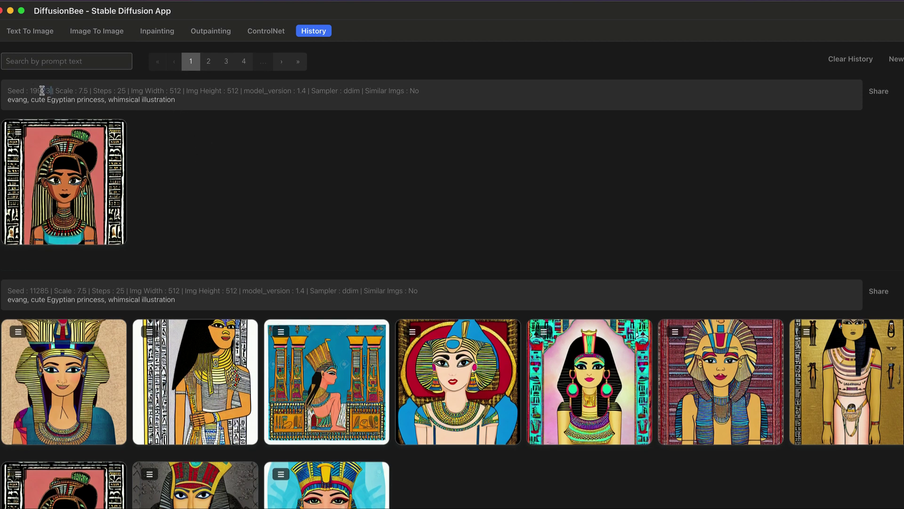
pyautogui.moveTo(51, 90); pyautogui.dragTo(31, 92)
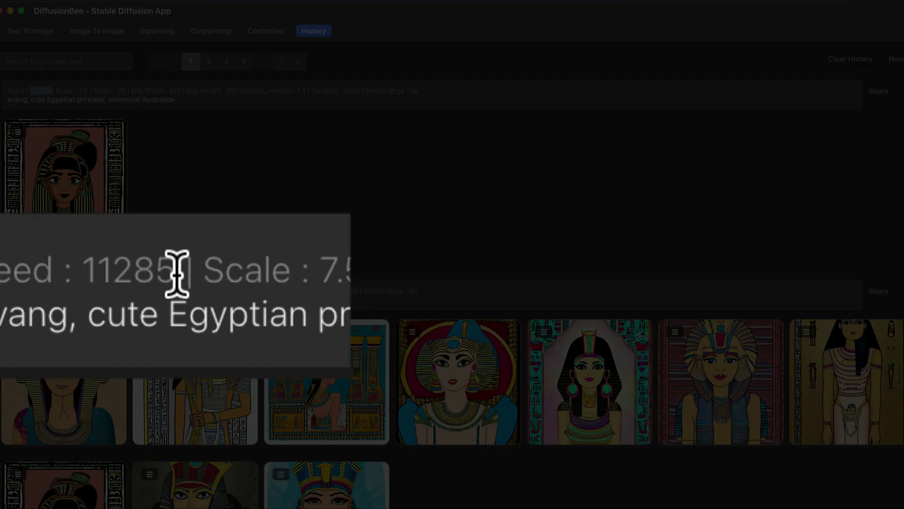
pyautogui.moveTo(49, 291); pyautogui.dragTo(7, 291)
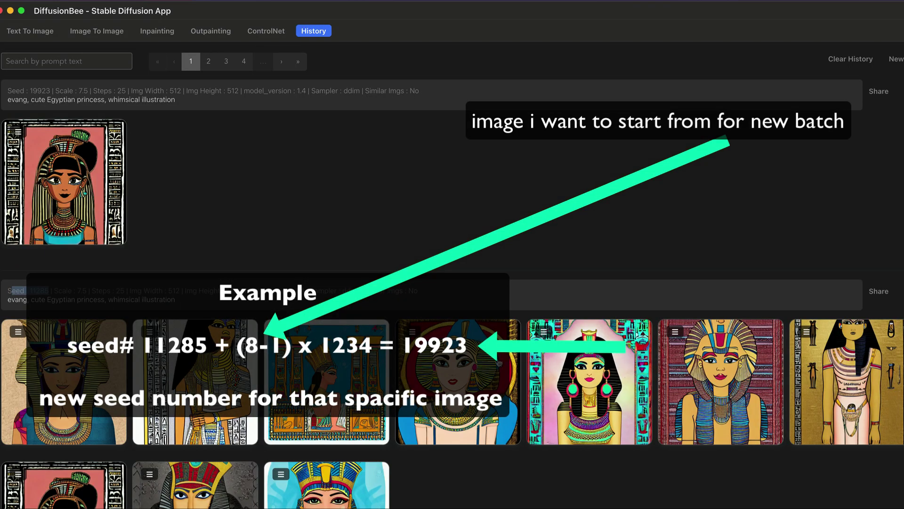
pyautogui.scroll(-3, 101, 447)
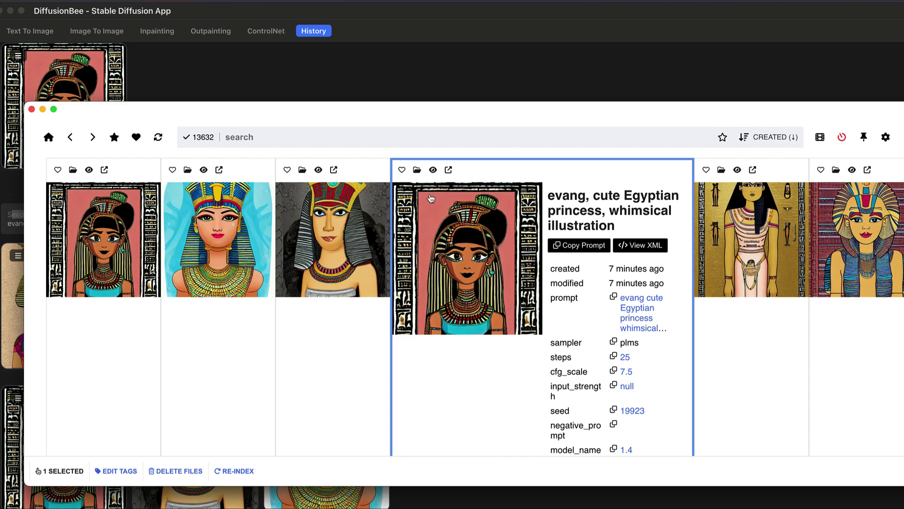
# - Check the selected Egyptian princess image in Breadboard and read the introduction and demo section of the online Breadboard Manual
pyautogui.click(435, 259)
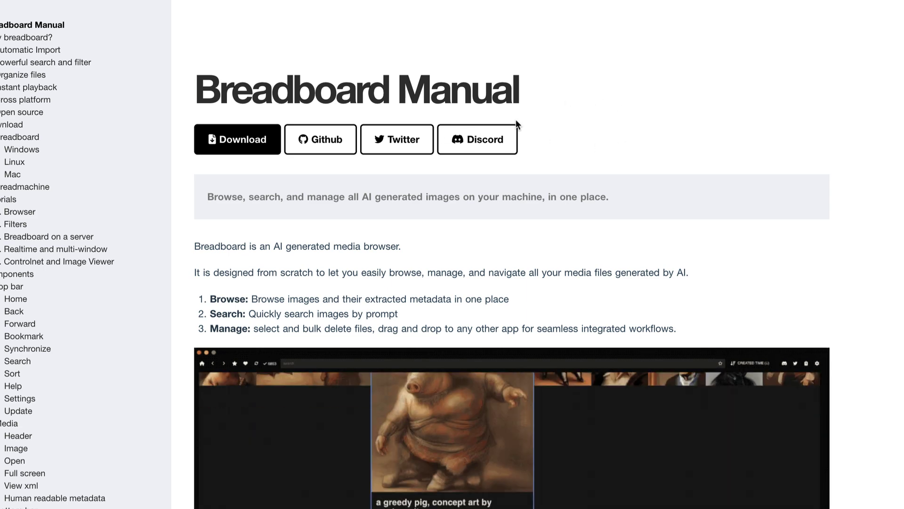
pyautogui.scroll(-5, 515, 121)
pyautogui.scroll(5, 516, 122)
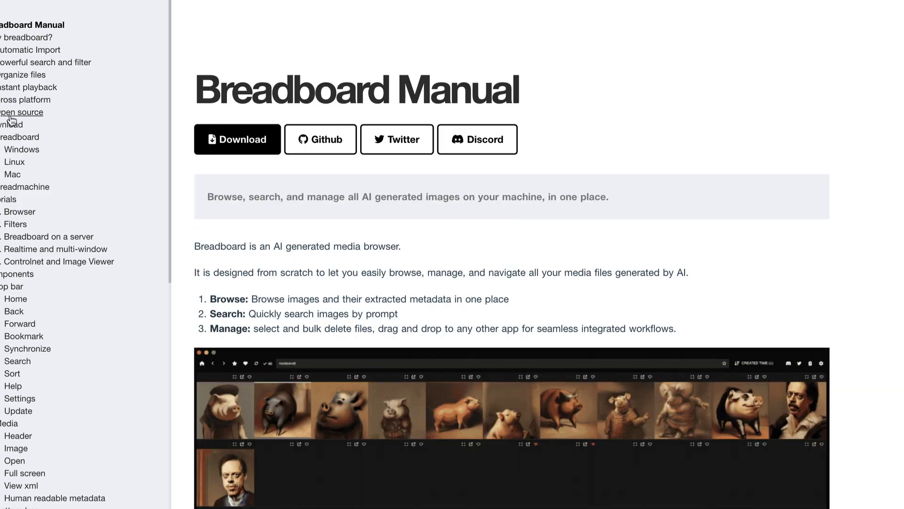
pyautogui.scroll(-6, 380, 233)
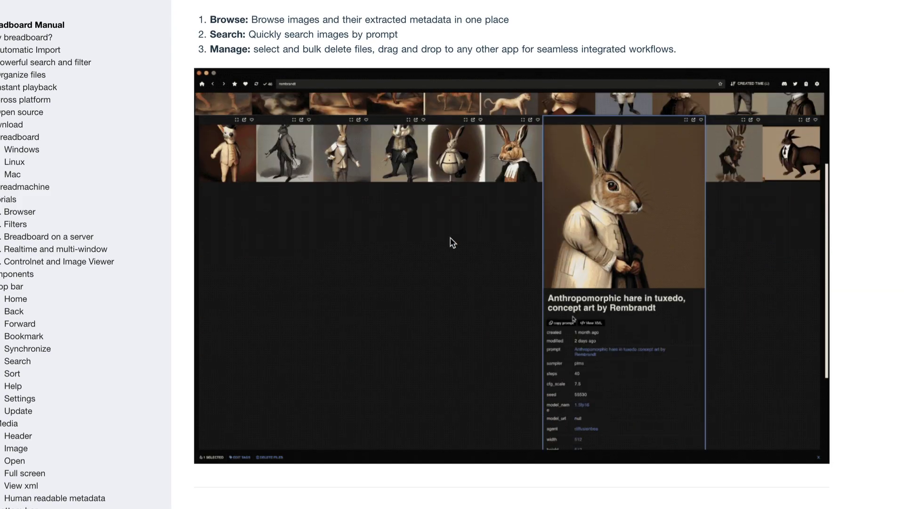
pyautogui.scroll(-1, 723, 281)
pyautogui.scroll(5, 512, 281)
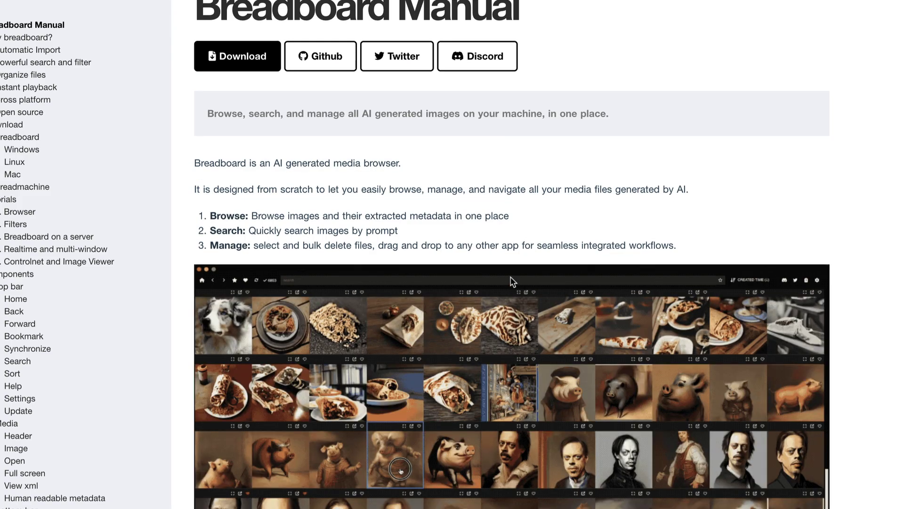
pyautogui.scroll(-2, 462, 257)
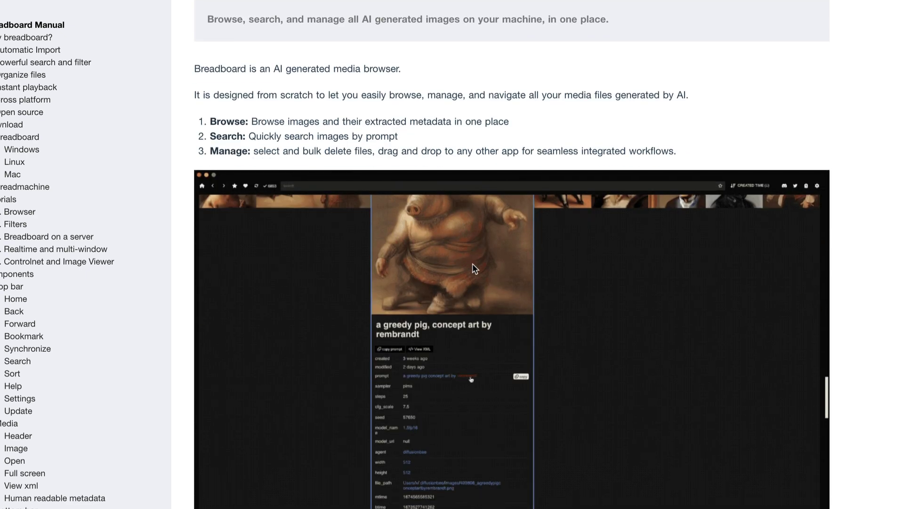
# - Read the Breadboard Manual from the "Why breadboard?" diagram and feature sections through to the Mac installation instructions
pyautogui.scroll(-11, 478, 266)
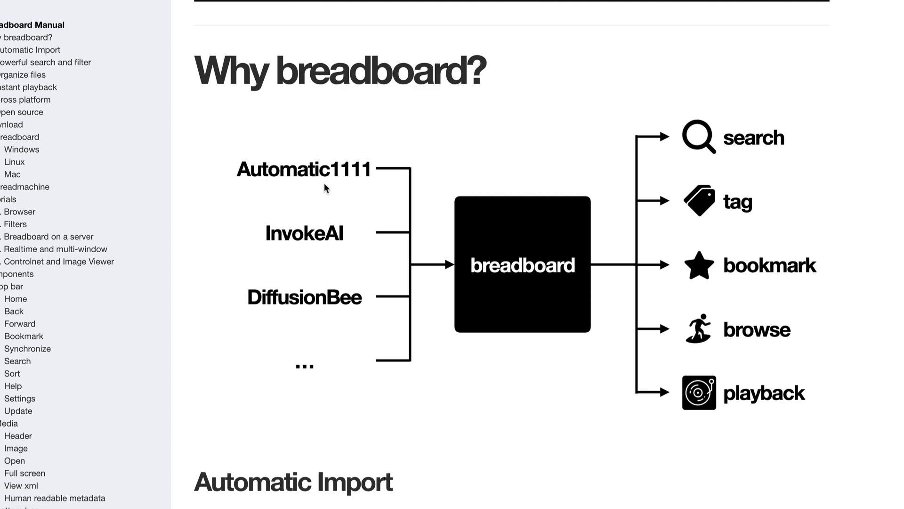
pyautogui.scroll(-1, 368, 251)
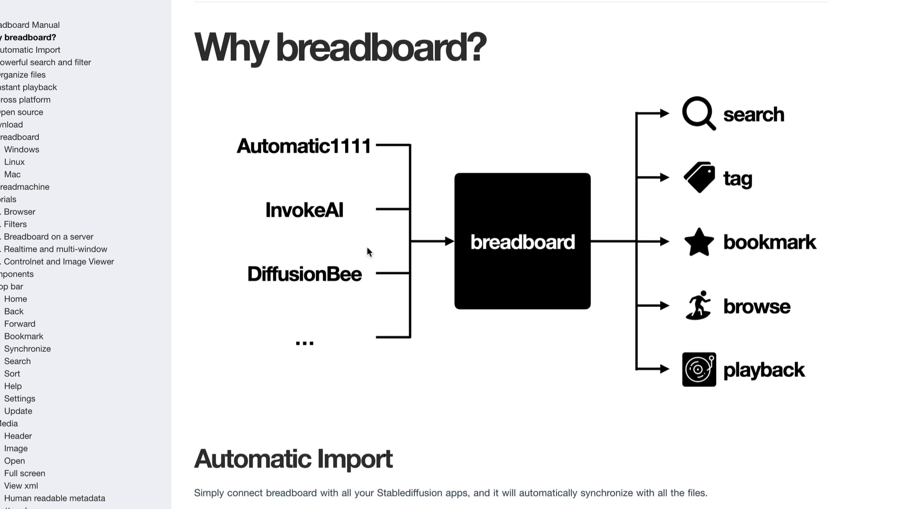
pyautogui.scroll(-5, 367, 247)
pyautogui.scroll(-15, 572, 139)
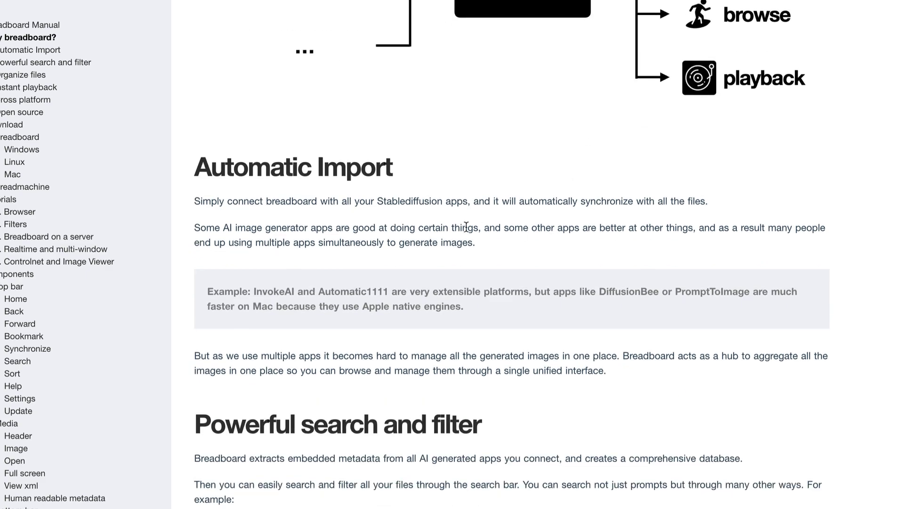
pyautogui.scroll(-16, 467, 232)
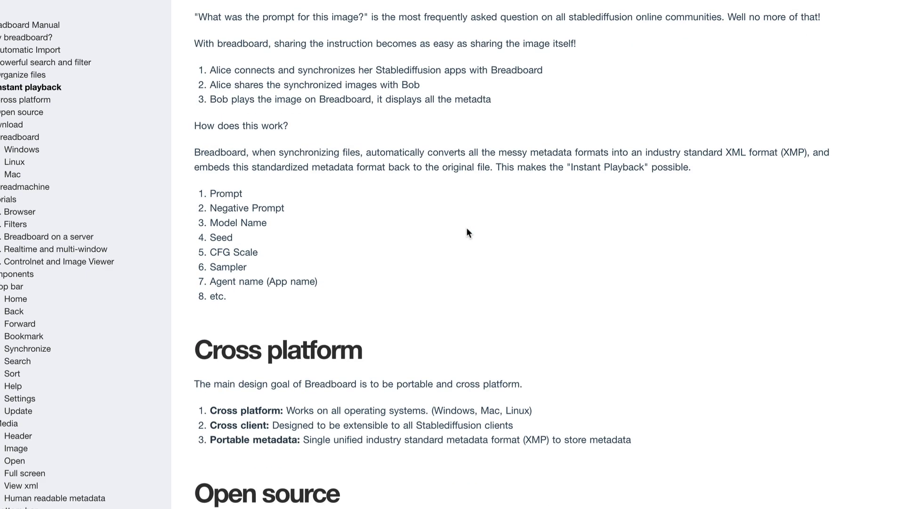
pyautogui.scroll(-18, 467, 232)
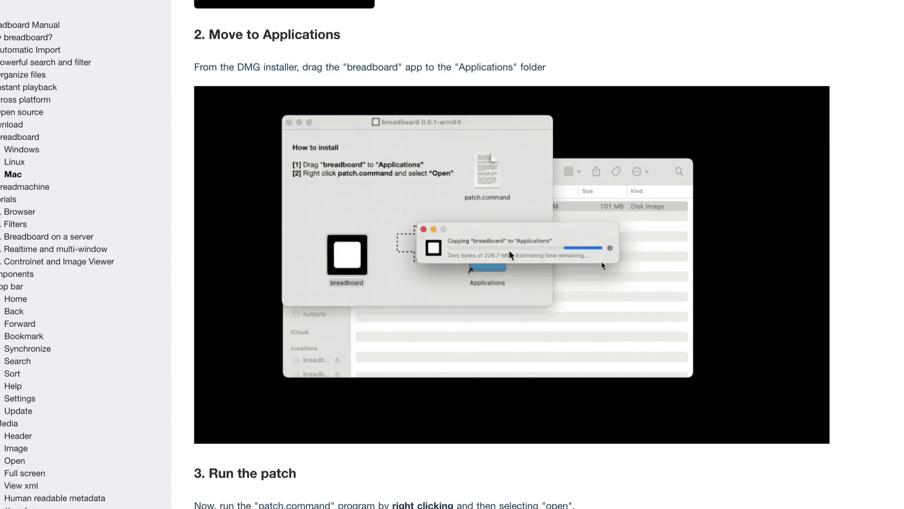
pyautogui.scroll(-11, 365, 262)
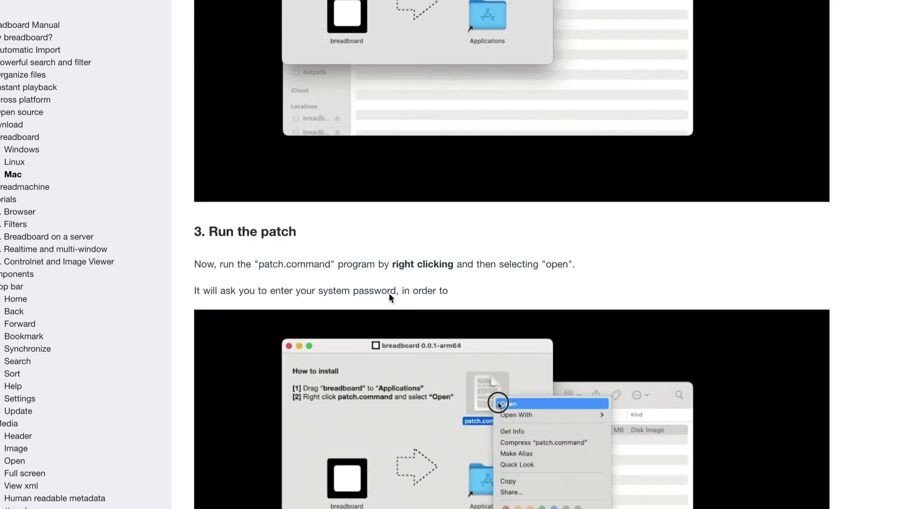
# - Go back through the manual's download and open source sections to the introduction and watch the image browsing demo
pyautogui.scroll(20, 360, 268)
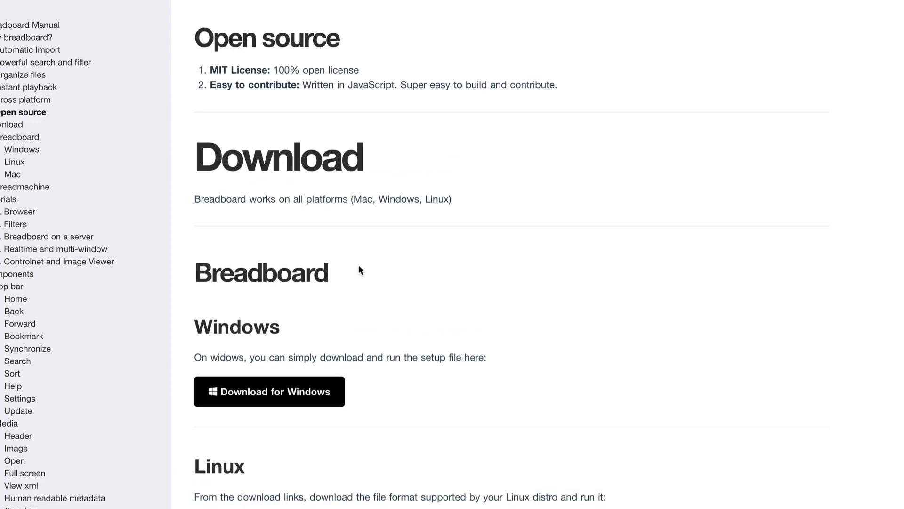
pyautogui.scroll(7, 372, 250)
pyautogui.scroll(-9, 405, 226)
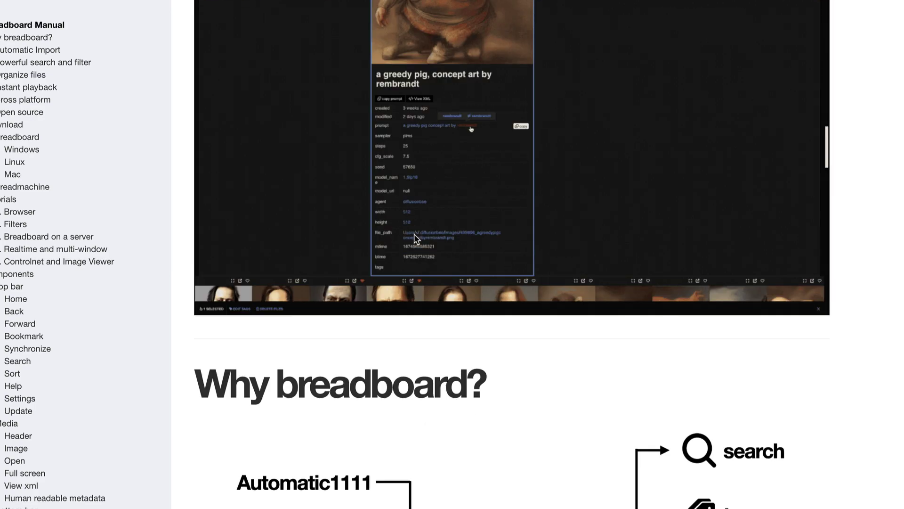
pyautogui.scroll(3, 414, 166)
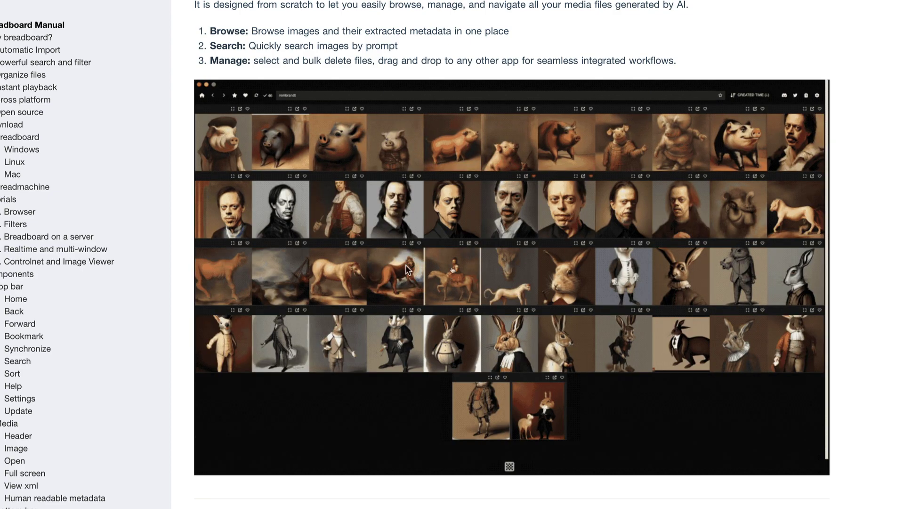
pyautogui.scroll(4, 405, 264)
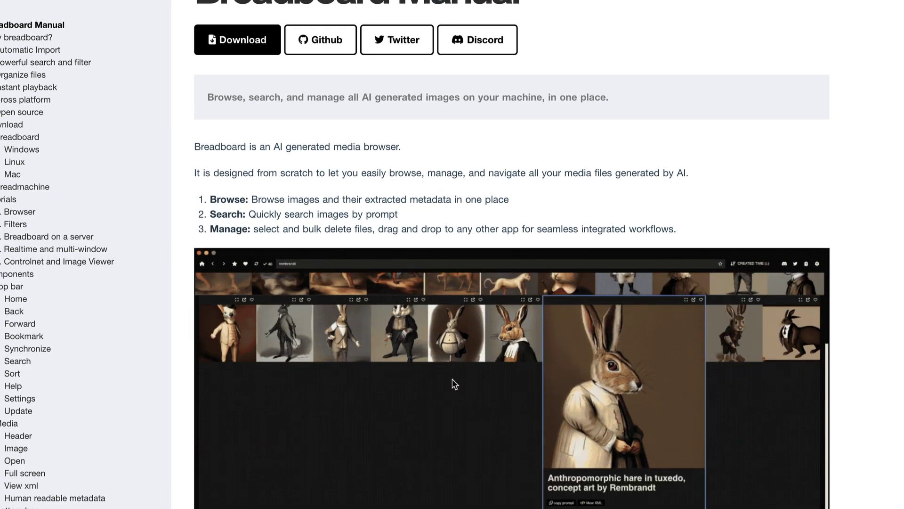
pyautogui.scroll(-14, 452, 349)
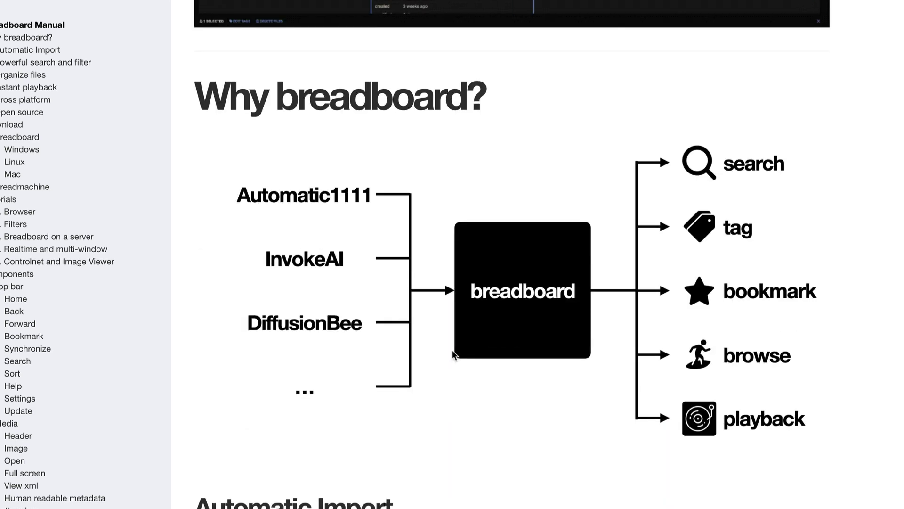
# - Review Breadboard's download options and the Mac instructions for moving the app to Applications, running patch.command and opening the app
pyautogui.scroll(-20, 452, 349)
pyautogui.scroll(8, 496, 263)
pyautogui.scroll(-2, 404, 192)
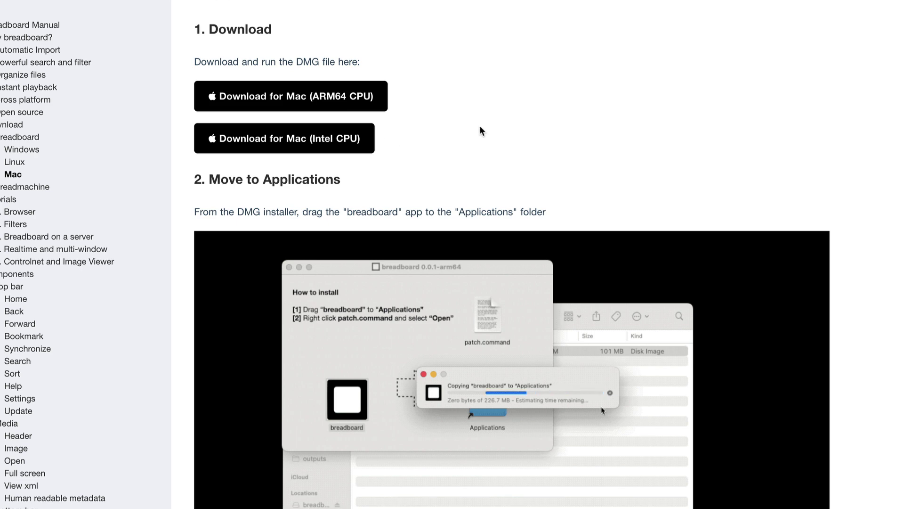
pyautogui.scroll(-10, 540, 295)
pyautogui.scroll(12, 541, 299)
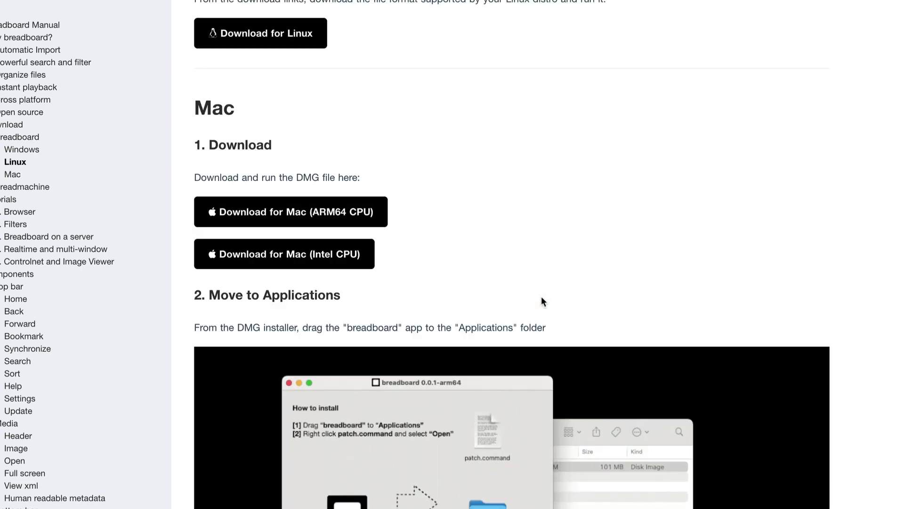
pyautogui.scroll(9, 542, 298)
pyautogui.scroll(-15, 481, 264)
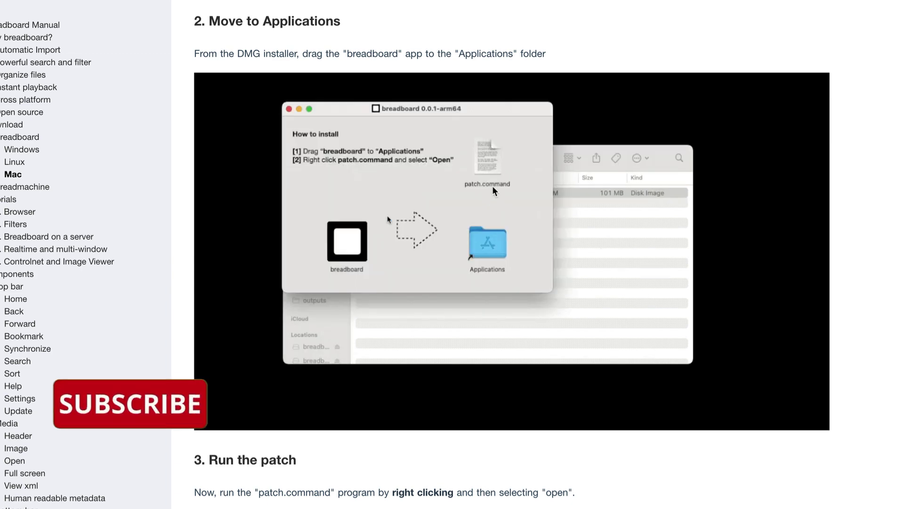
pyautogui.scroll(-10, 492, 190)
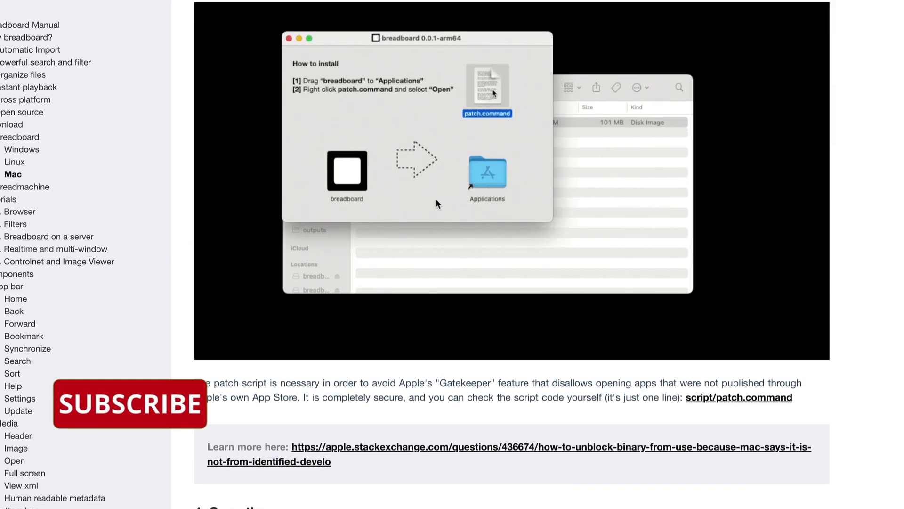
pyautogui.scroll(2, 377, 131)
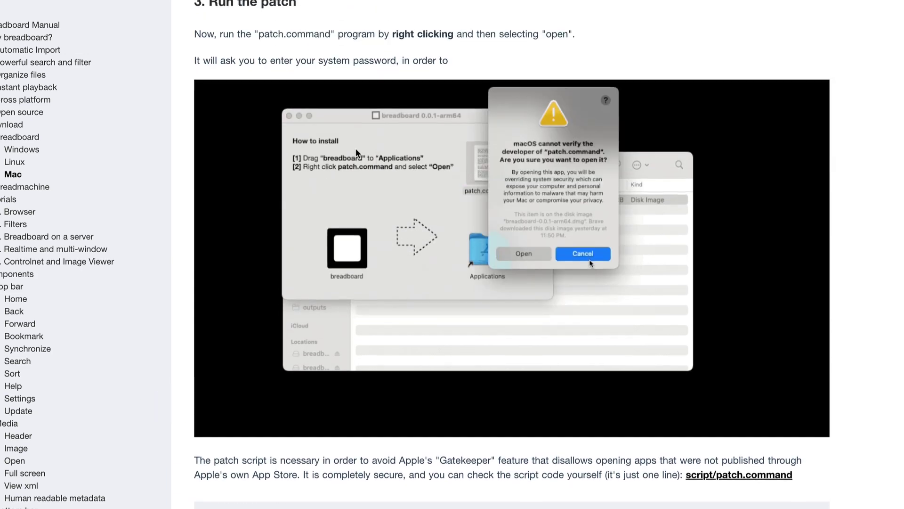
pyautogui.scroll(-12, 355, 148)
pyautogui.scroll(6, 447, 185)
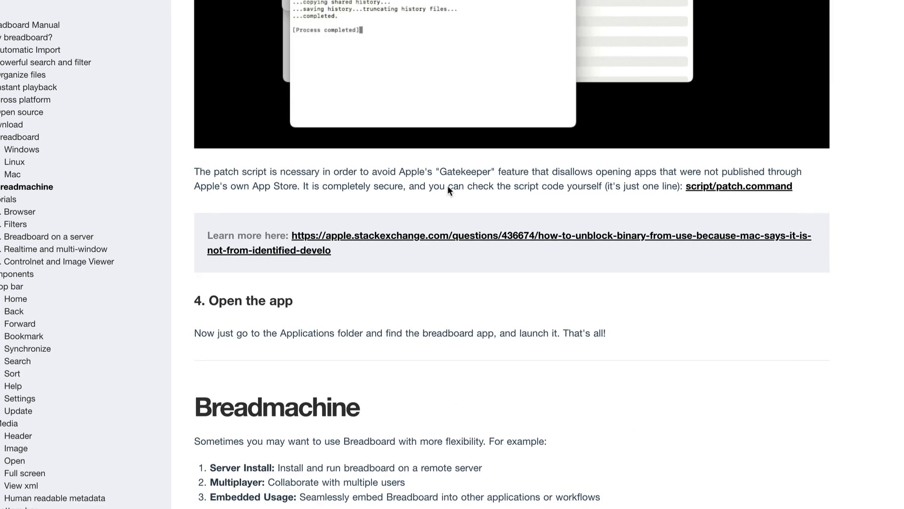
# - Look through the Breadmachine section, the tutorial videos from Browser to Controlnet and Image Viewer, and the Components overview of the manual
pyautogui.scroll(-5, 447, 185)
pyautogui.scroll(-15, 427, 177)
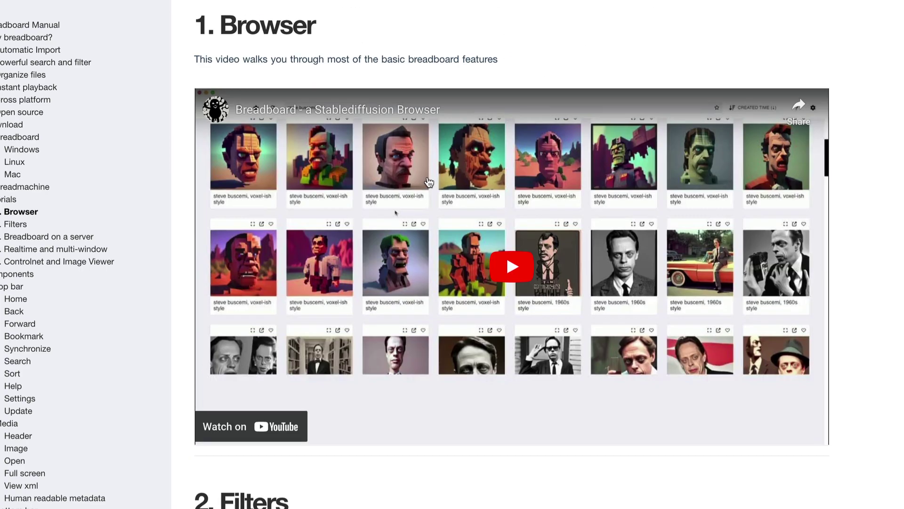
pyautogui.scroll(4, 461, 161)
pyautogui.scroll(-3, 461, 162)
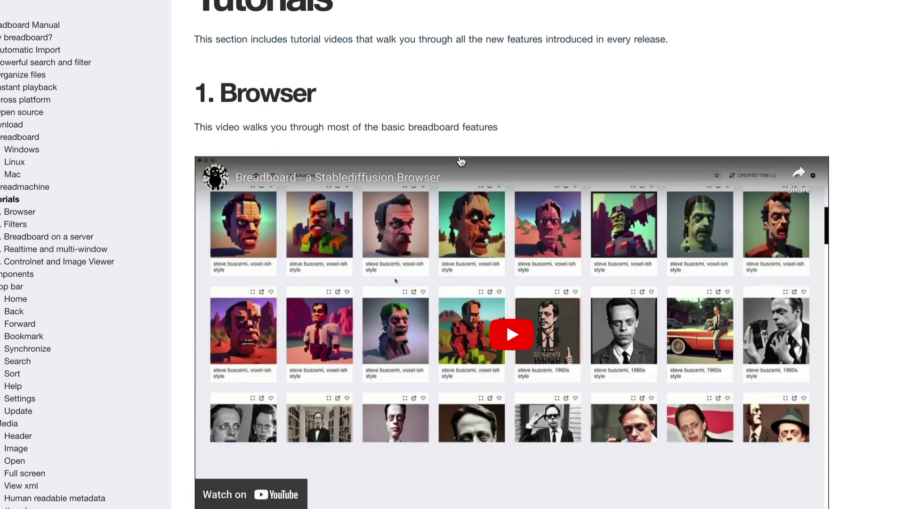
pyautogui.scroll(-2, 401, 292)
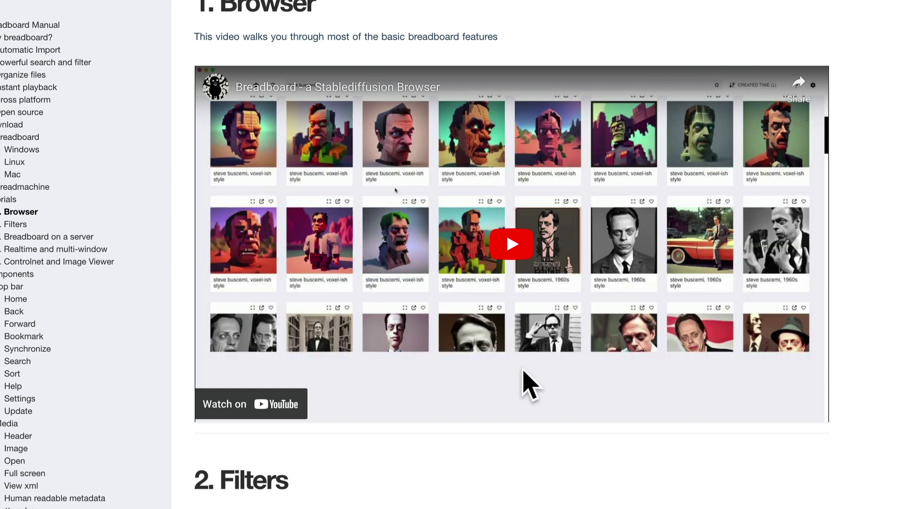
pyautogui.scroll(-4, 630, 220)
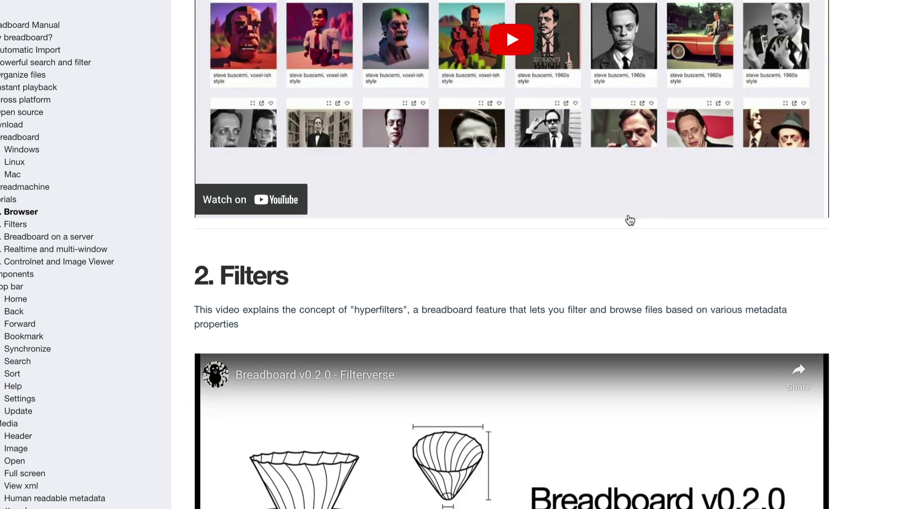
pyautogui.scroll(-15, 517, 241)
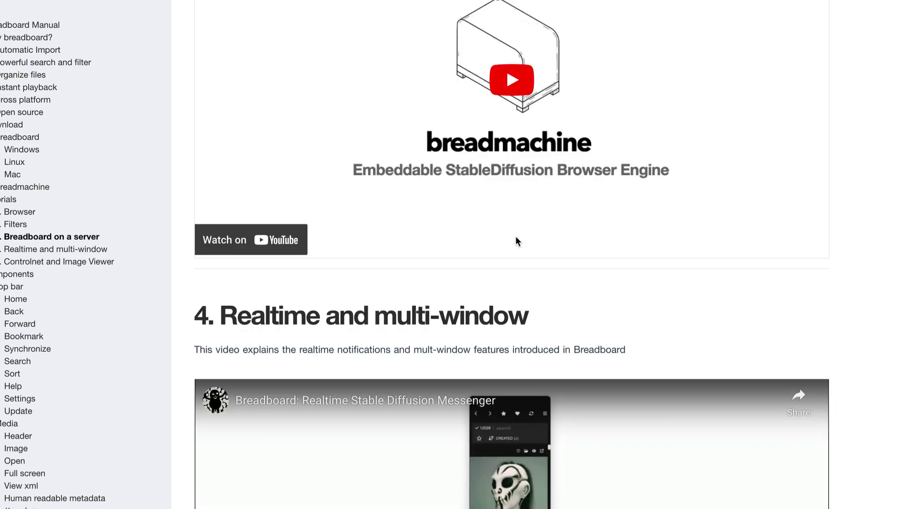
pyautogui.scroll(-16, 516, 242)
pyautogui.scroll(-7, 783, 231)
pyautogui.scroll(1, 807, 247)
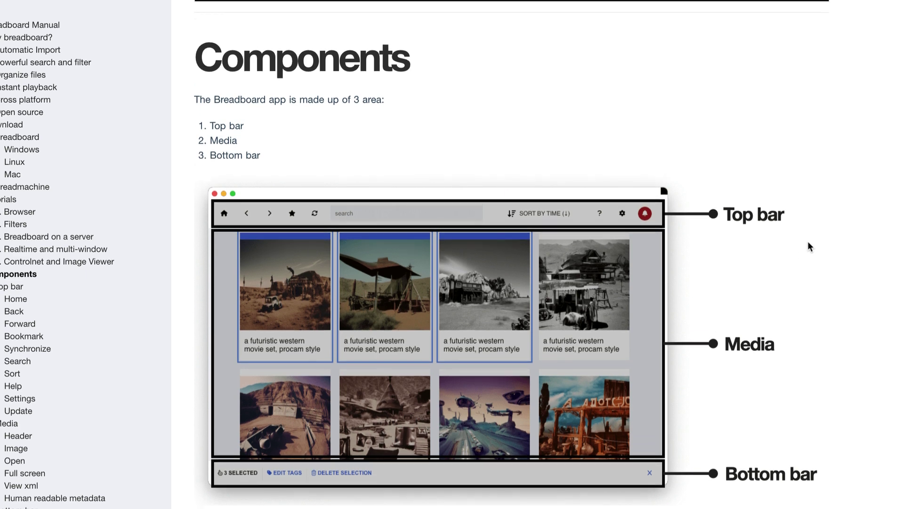
pyautogui.scroll(-14, 807, 247)
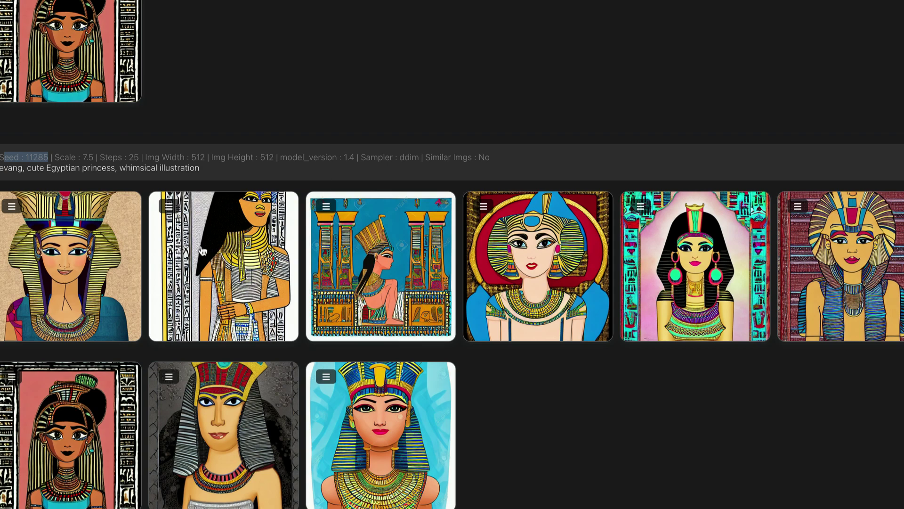
# - Check the Egyptian princess batch in DiffusionBee, and open the princess with turquoise earrings in Breadboard to find her seed
pyautogui.scroll(-5, 189, 247)
pyautogui.scroll(5, 188, 247)
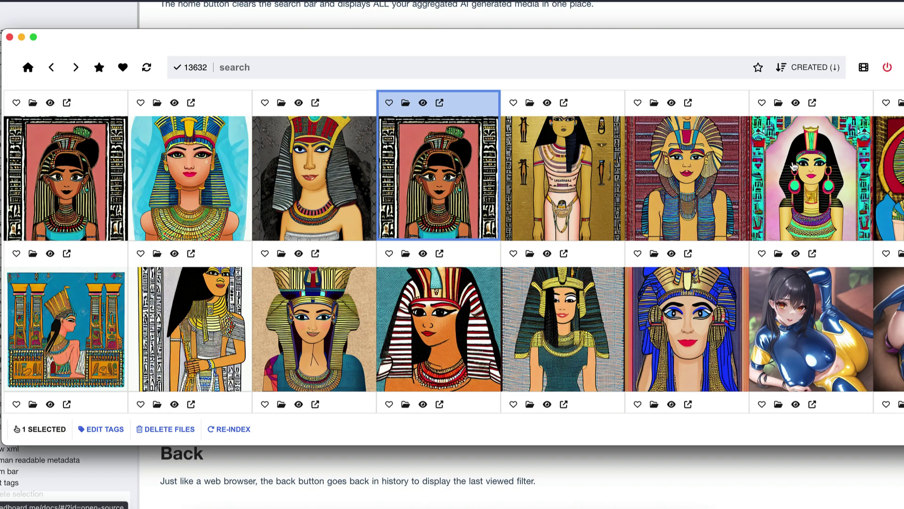
pyautogui.click(794, 166)
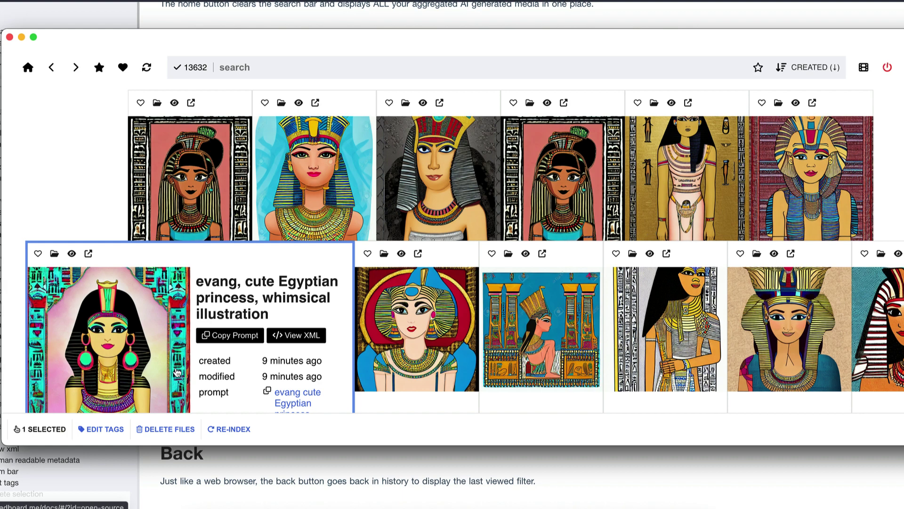
pyautogui.scroll(-2, 202, 351)
pyautogui.scroll(-2, 202, 351)
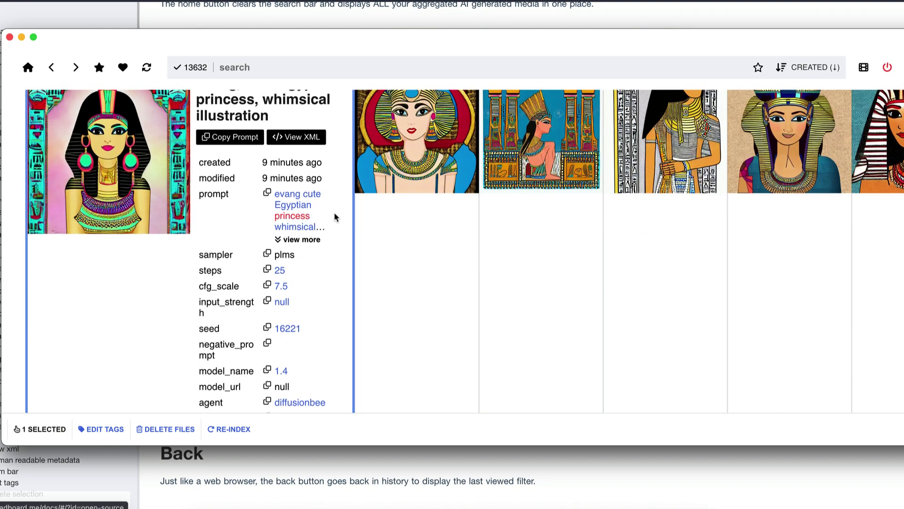
pyautogui.scroll(-1, 283, 221)
pyautogui.scroll(-2, 283, 221)
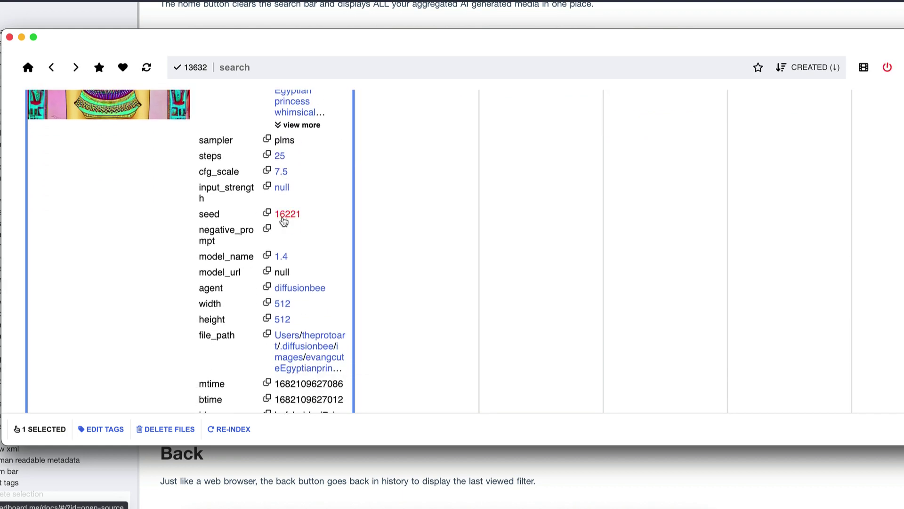
# - Examine the selected princess image's full metadata, from prompt, sampler and seed to model, dimensions, file path and tags
pyautogui.scroll(5, 283, 221)
pyautogui.scroll(-2, 284, 220)
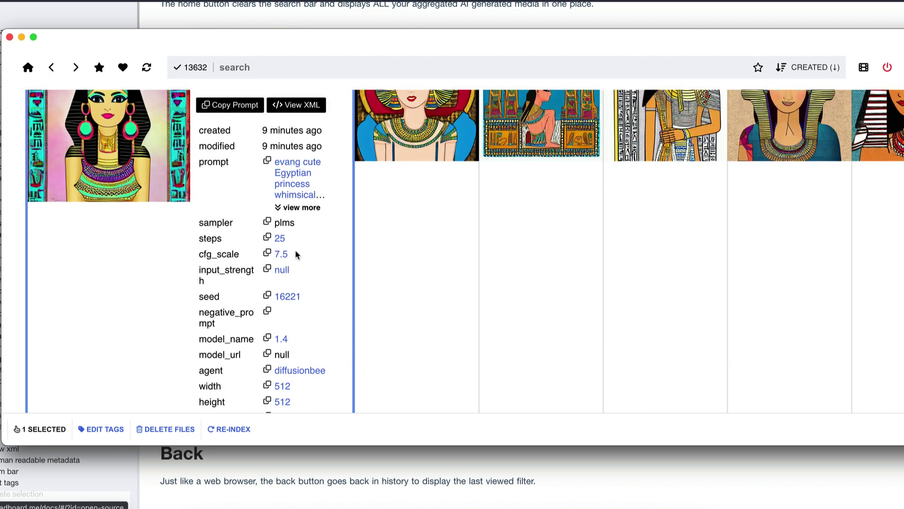
pyautogui.scroll(-3, 250, 258)
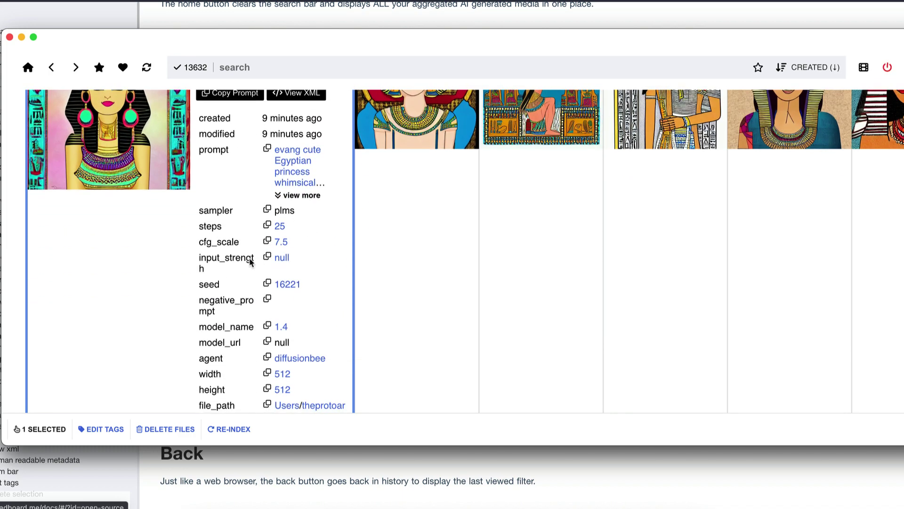
pyautogui.scroll(3, 262, 248)
pyautogui.scroll(-1, 278, 276)
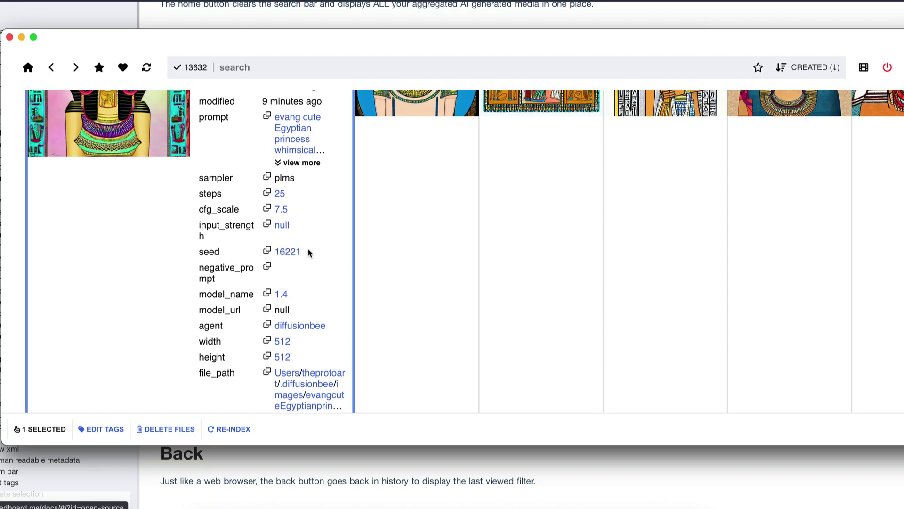
pyautogui.scroll(-2, 311, 258)
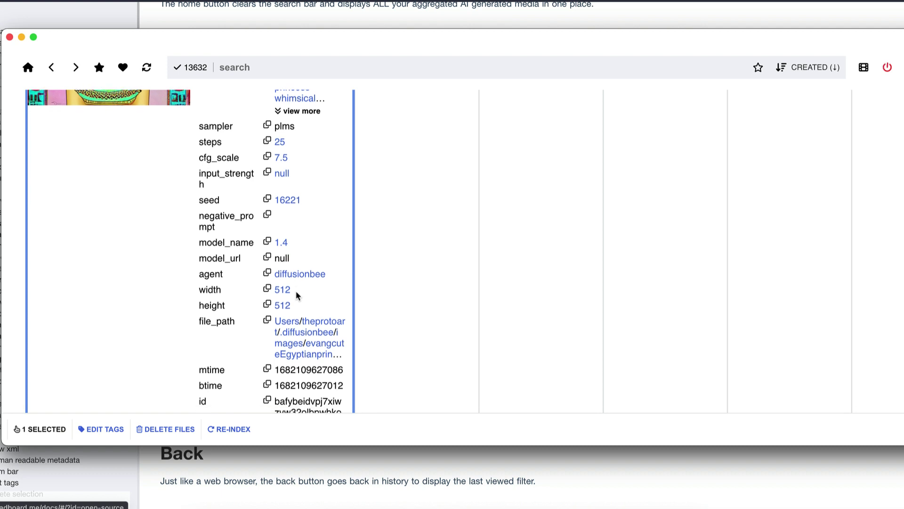
pyautogui.scroll(-2, 318, 259)
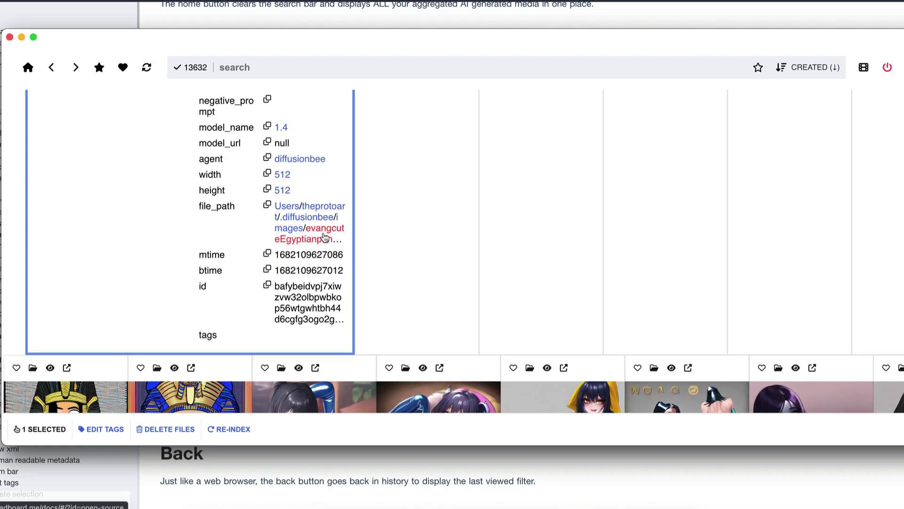
pyautogui.scroll(1, 319, 239)
pyautogui.scroll(4, 337, 297)
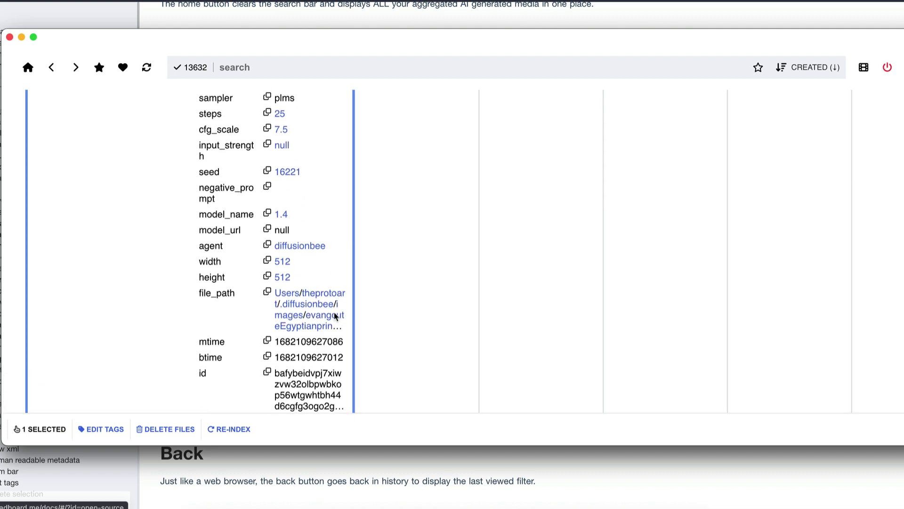
pyautogui.scroll(10, 330, 302)
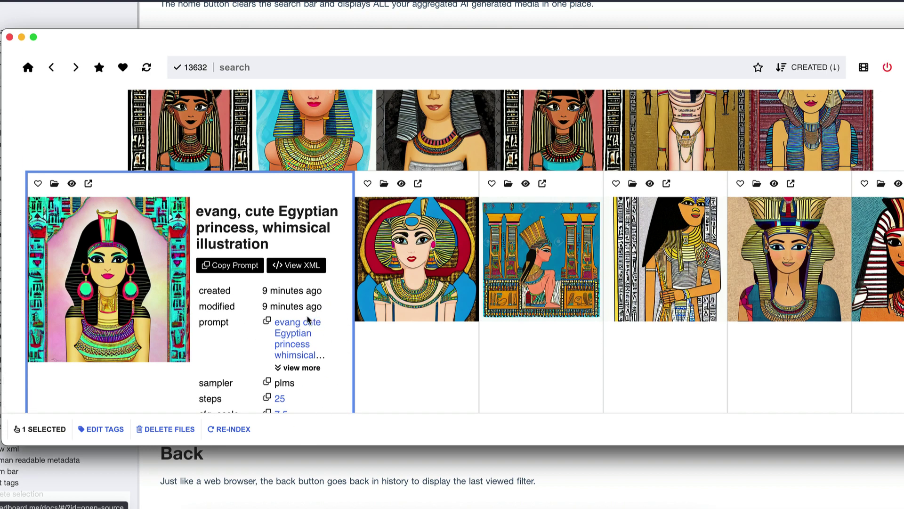
# - Find the seed in the metadata of the princess with turquoise earrings and copy it
pyautogui.scroll(-2, 314, 278)
pyautogui.scroll(-2, 313, 278)
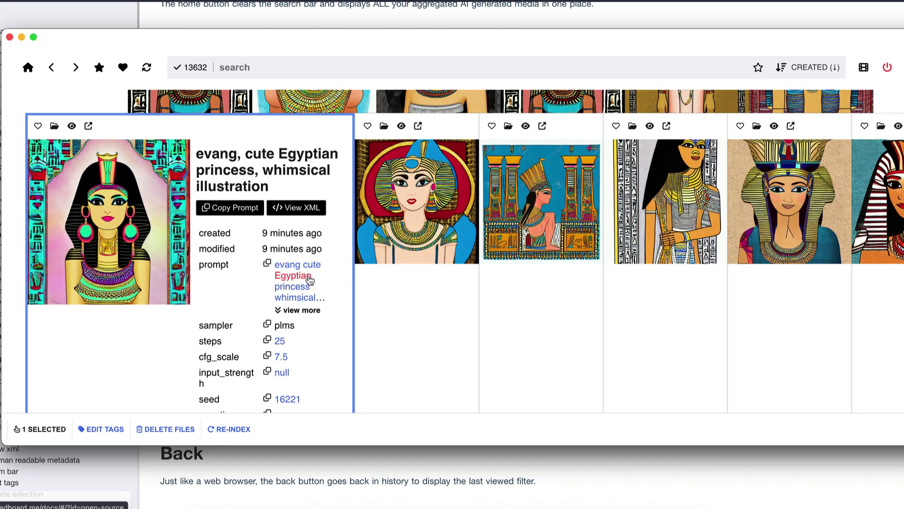
pyautogui.scroll(-6, 311, 292)
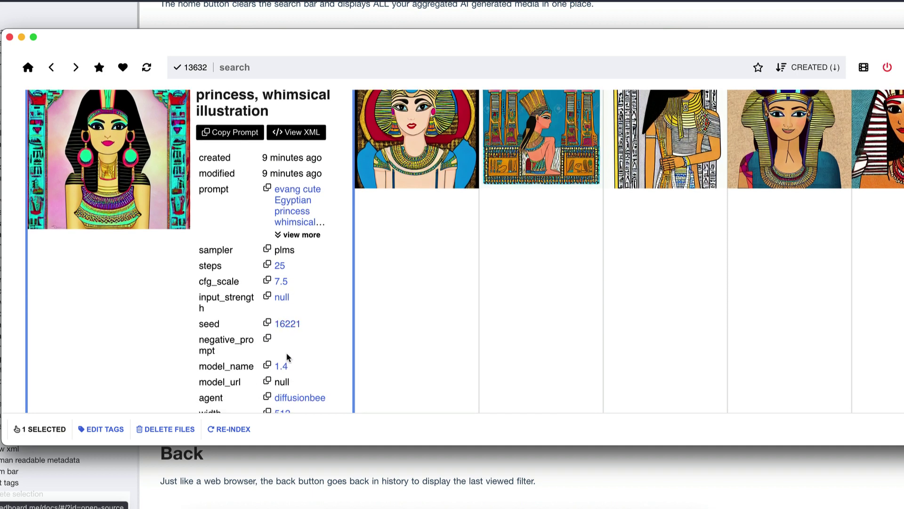
pyautogui.scroll(-8, 316, 297)
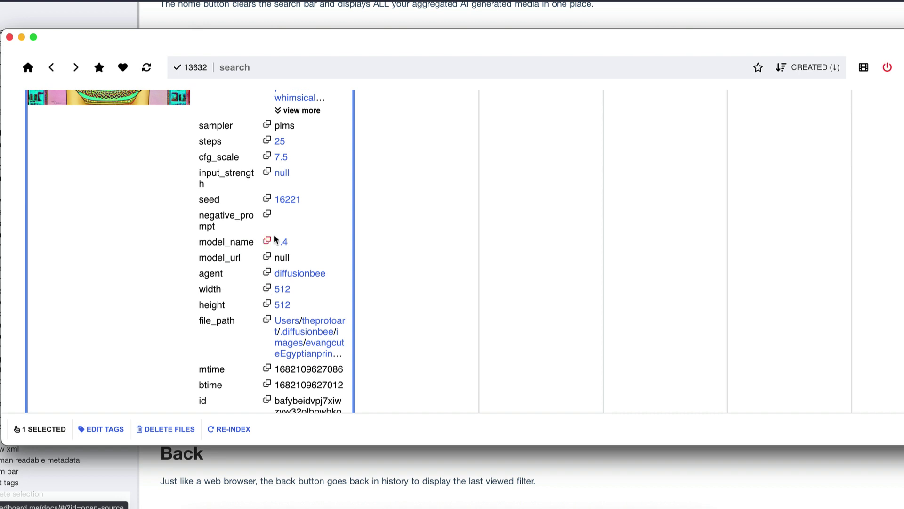
pyautogui.scroll(-1, 281, 348)
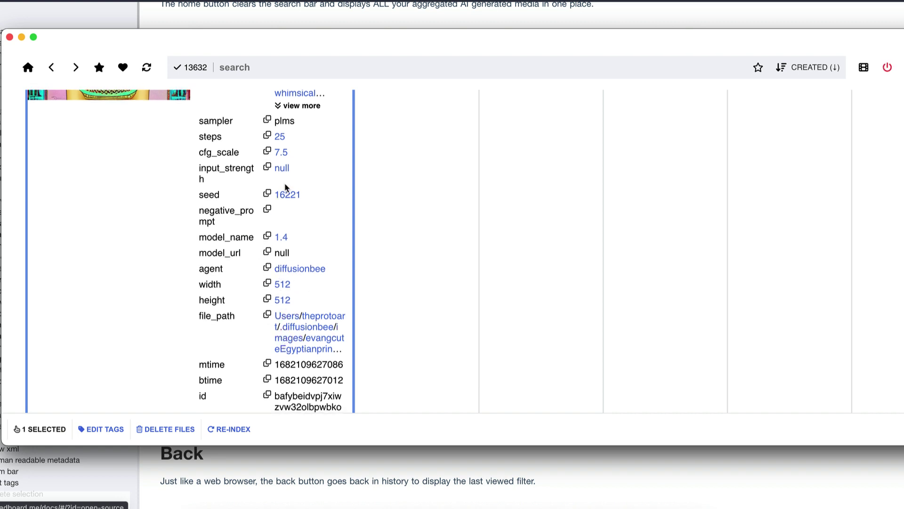
pyautogui.click(268, 195)
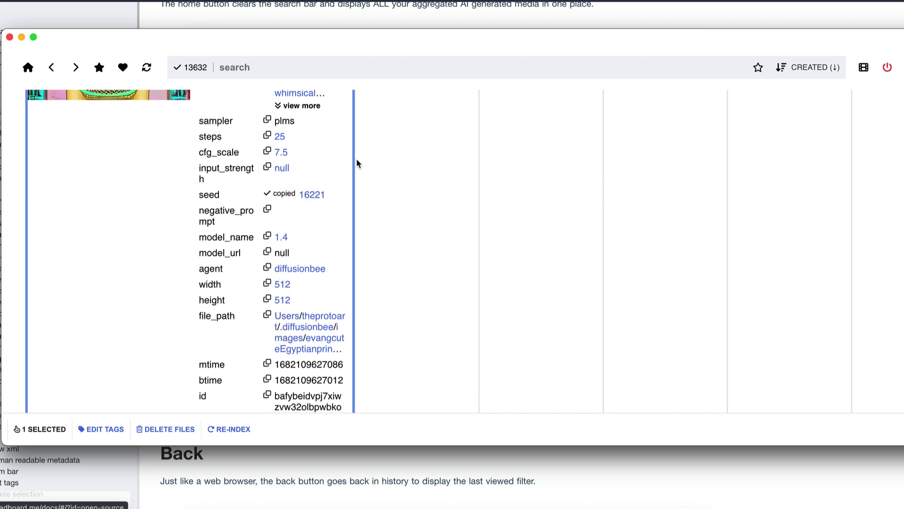
# - Switch to DiffusionBee and open the generation options for the Egyptian princess prompt
pyautogui.press('super+Tab')
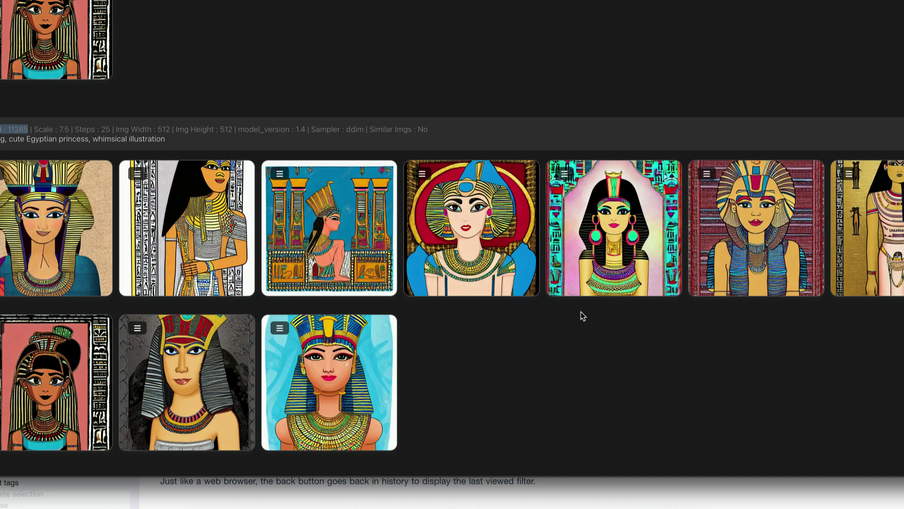
pyautogui.scroll(3, 583, 317)
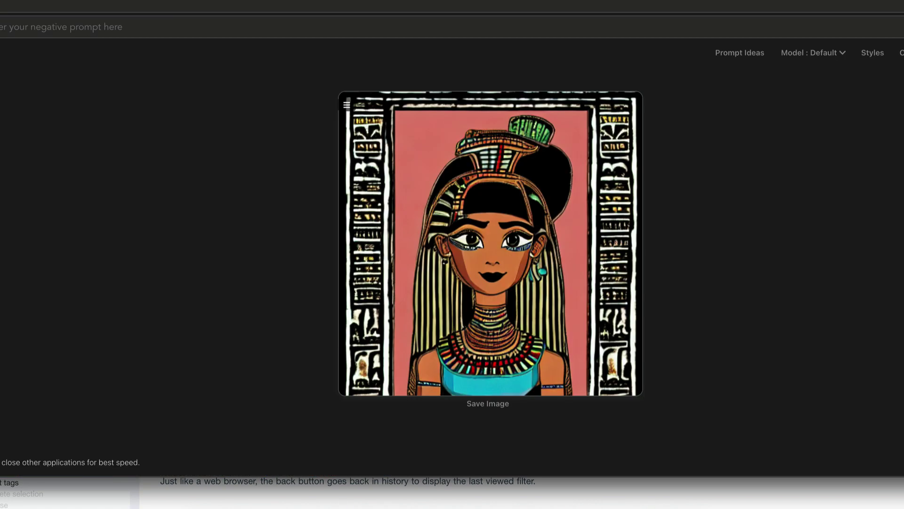
pyautogui.click(901, 53)
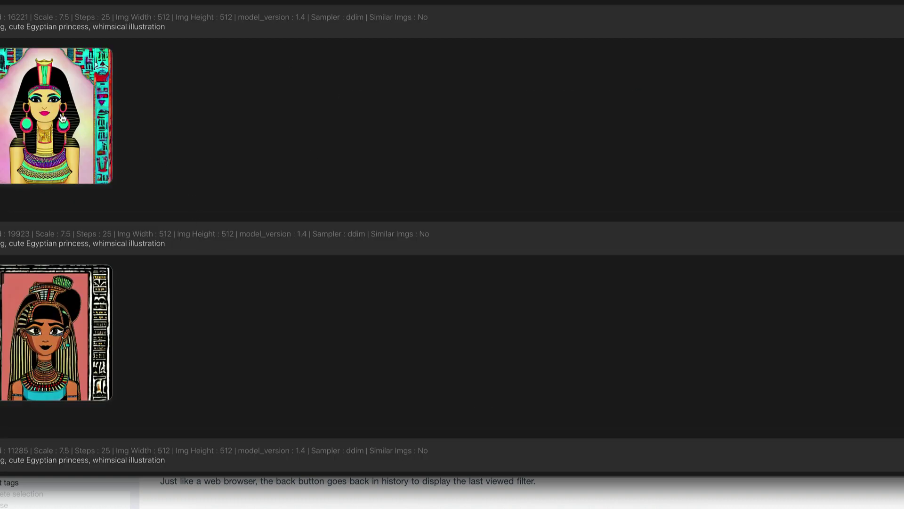
# - Compare the single image generated with seed 16221 against the matching princess in the original seed 11285 batch
pyautogui.scroll(-5, 432, 208)
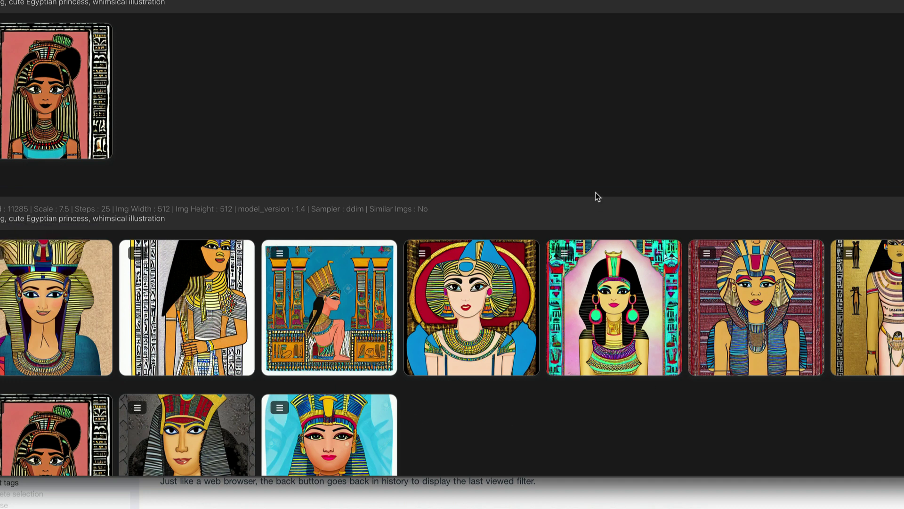
pyautogui.scroll(4, 628, 278)
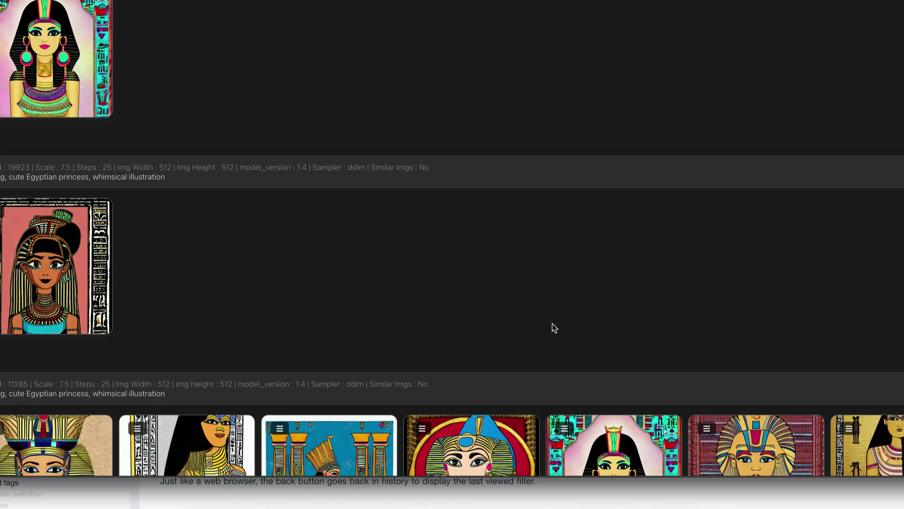
pyautogui.scroll(2, 210, 164)
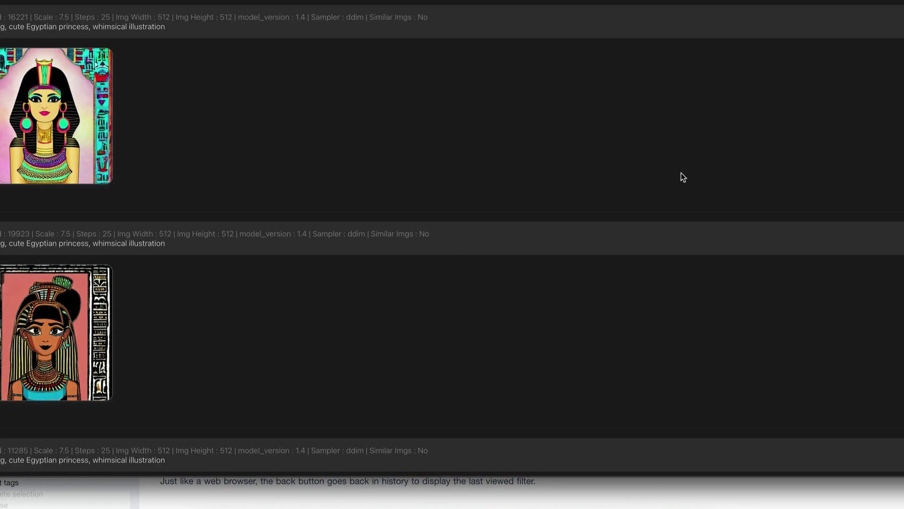
pyautogui.scroll(-4, 673, 184)
pyautogui.scroll(-3, 236, 176)
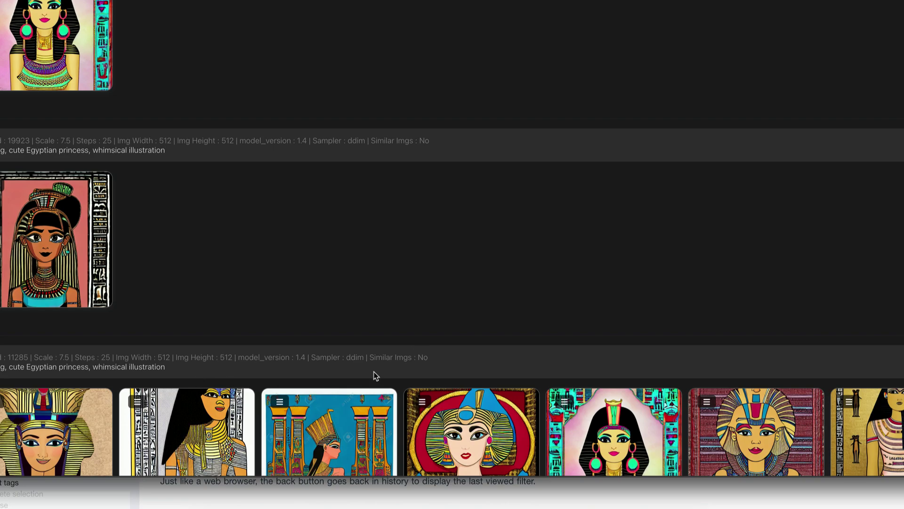
pyautogui.scroll(-5, 375, 375)
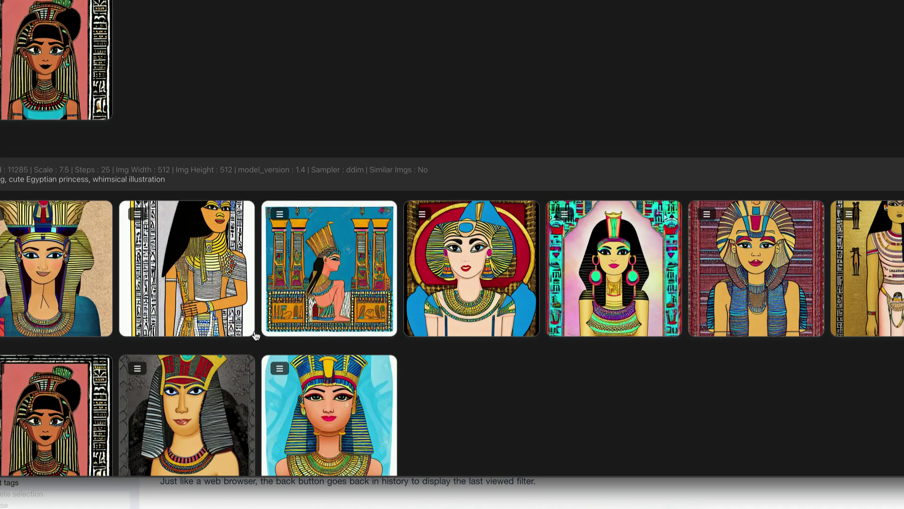
pyautogui.scroll(7, 379, 224)
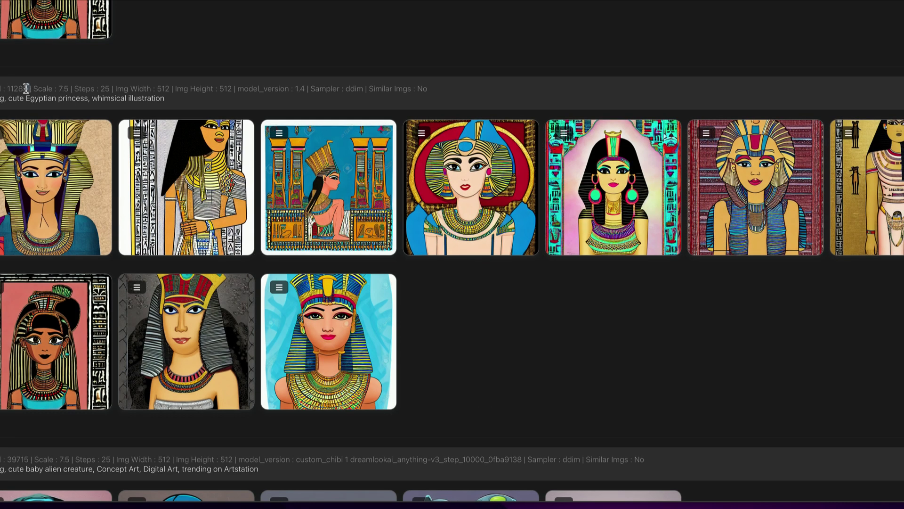
# - Copy the seed 11285 from the original Egyptian princess batch's details in the generation history
pyautogui.moveTo(28, 89); pyautogui.dragTo(9, 90)
pyautogui.rightClick(14, 95)
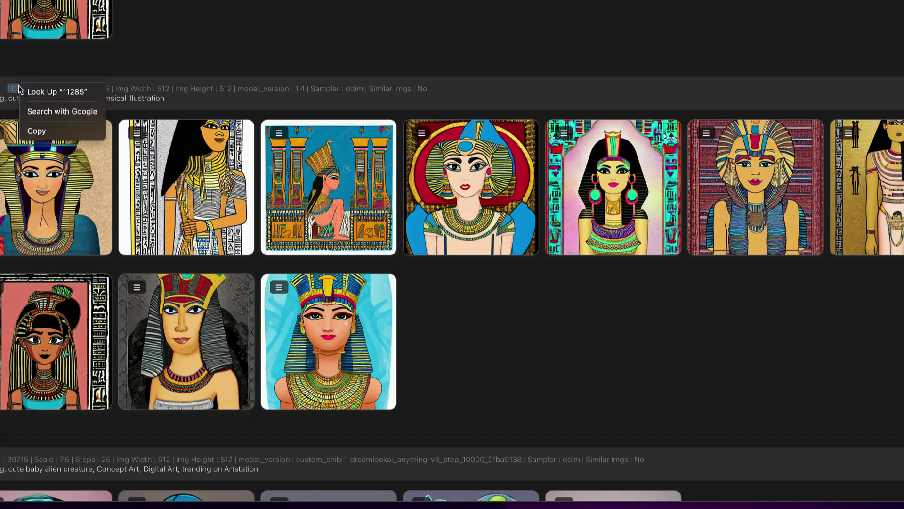
pyautogui.click(44, 134)
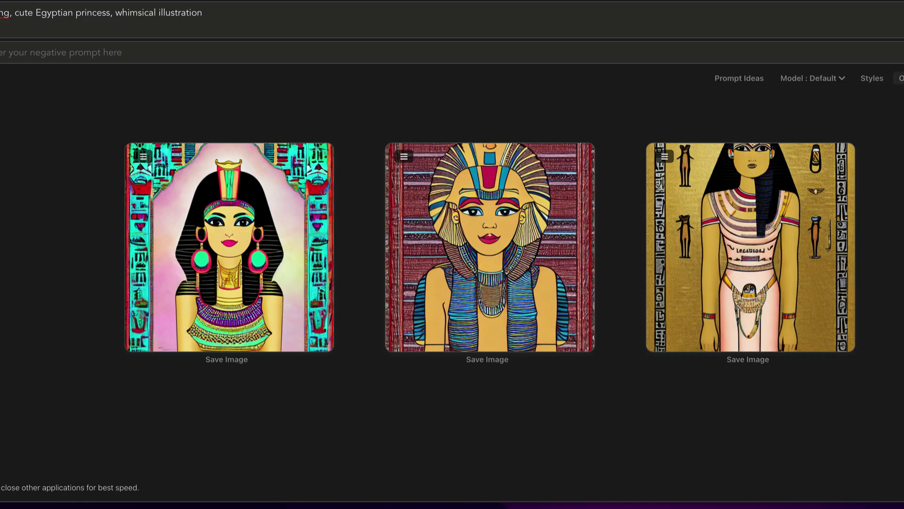
# - Generate the Egyptian princess prompt again with seed 11285 and the Beige pencil model
pyautogui.click(900, 78)
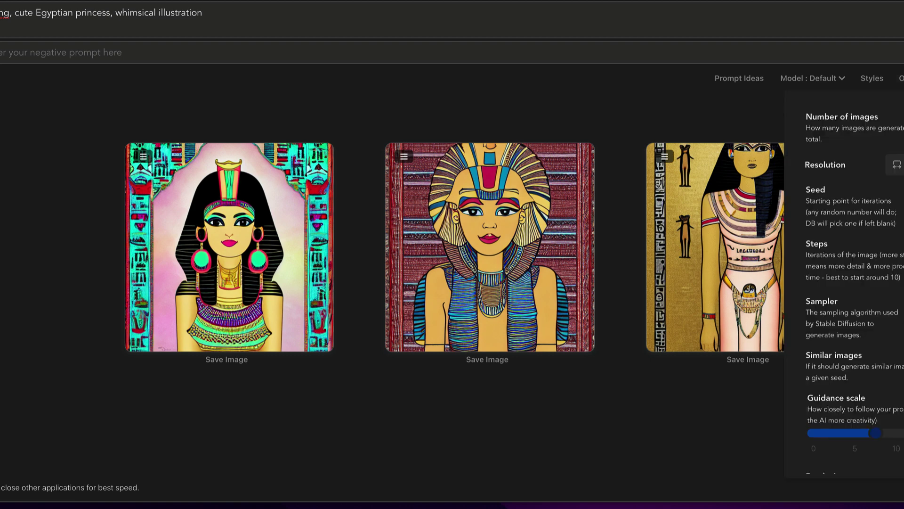
pyautogui.scroll(-4, 844, 283)
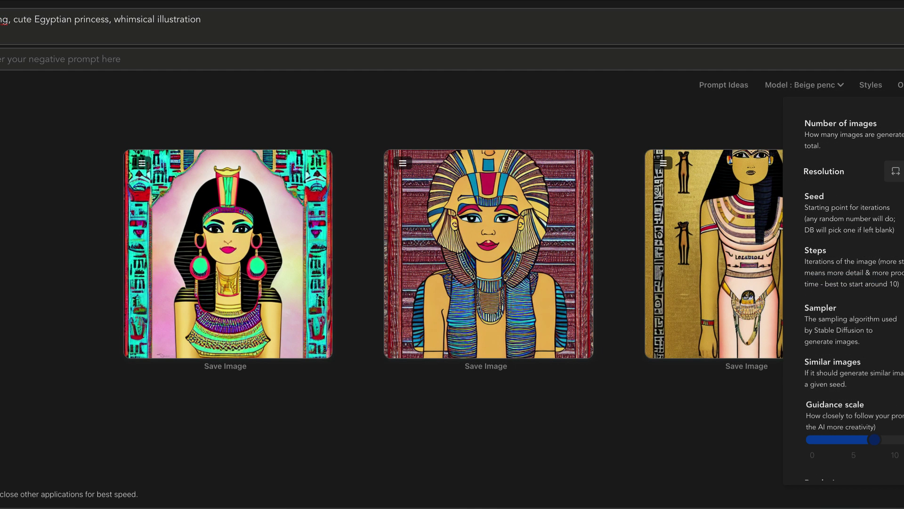
pyautogui.press('Return')
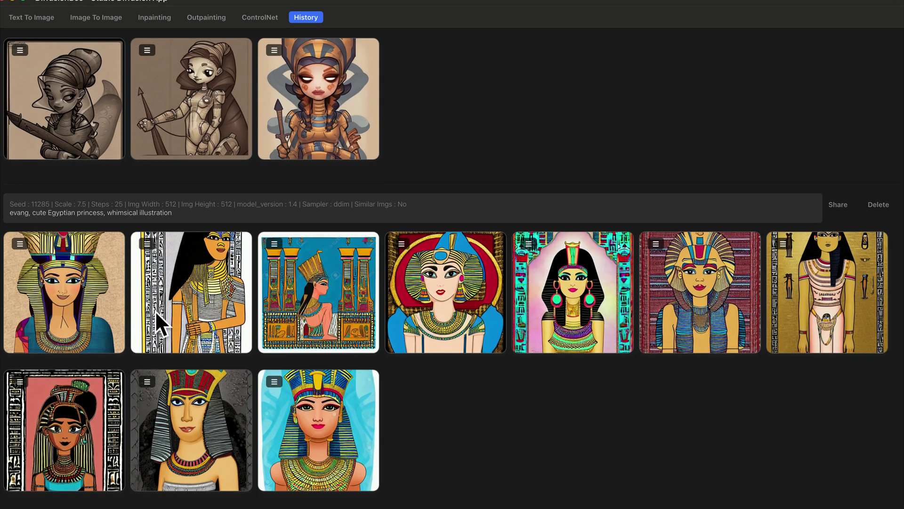
# - Compare the poses in the Beige pencil model batch with those in the original model 1.4 batch
pyautogui.scroll(2, 162, 318)
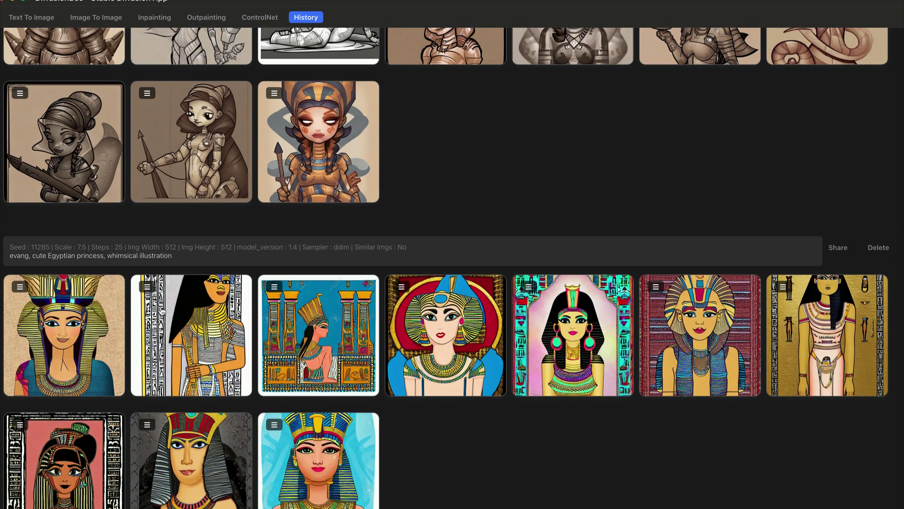
pyautogui.scroll(5, 162, 310)
pyautogui.scroll(-3, 214, 286)
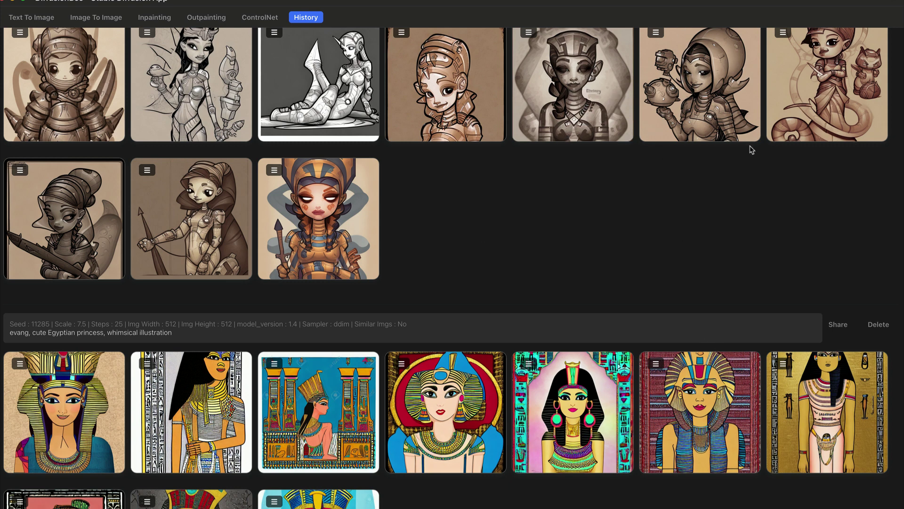
pyautogui.scroll(-2, 271, 423)
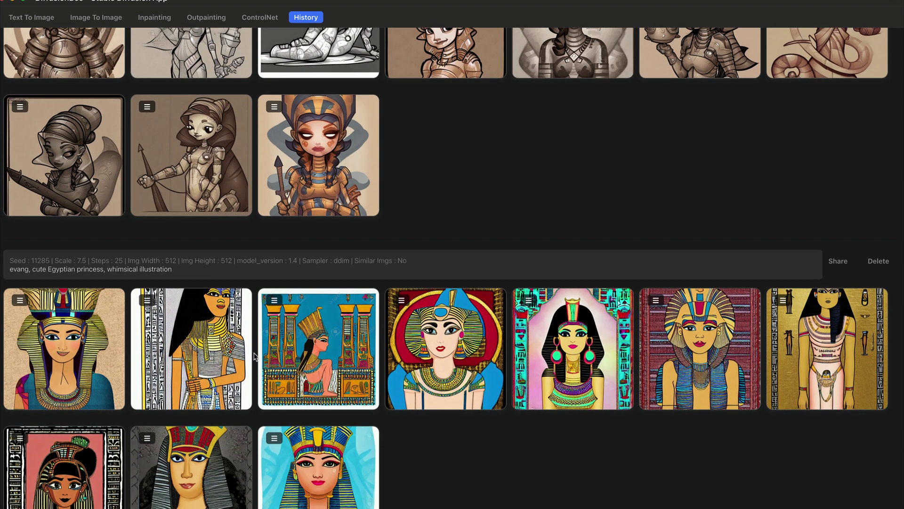
pyautogui.scroll(-1, 279, 461)
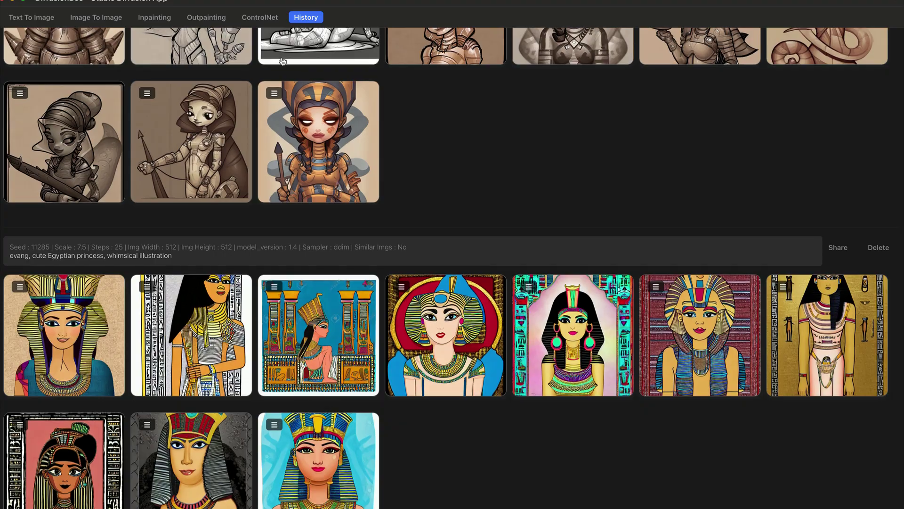
# - Compare the 2023 6500 pencil model batch image by image with the Beige pencil and original batches
pyautogui.scroll(5, 311, 184)
pyautogui.scroll(6, 337, 240)
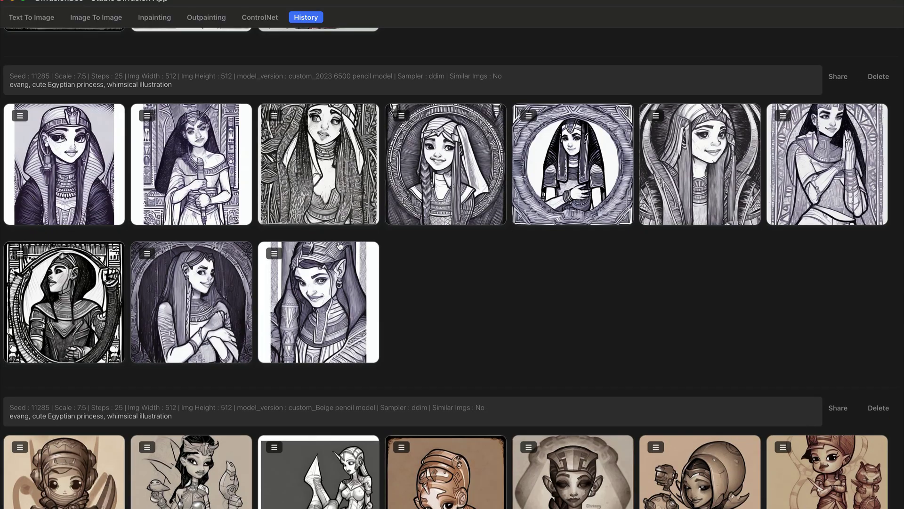
pyautogui.scroll(-3, 339, 245)
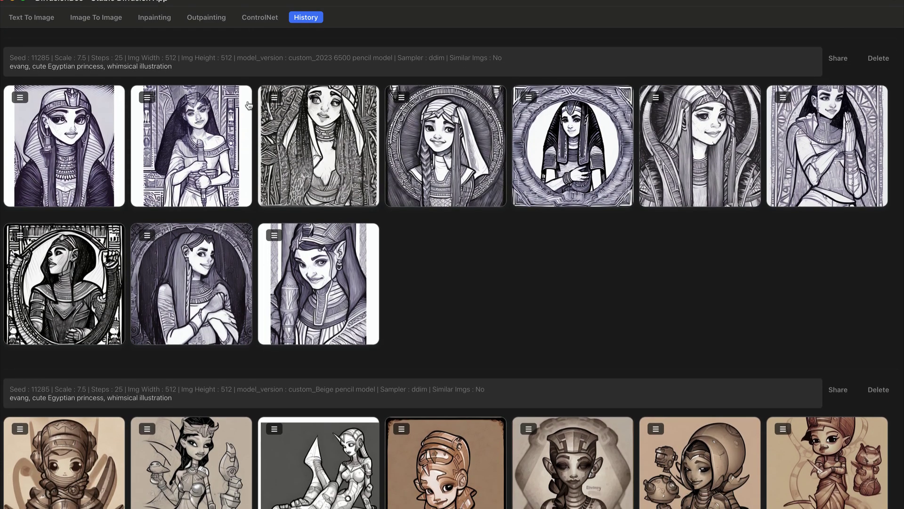
pyautogui.scroll(-5, 747, 464)
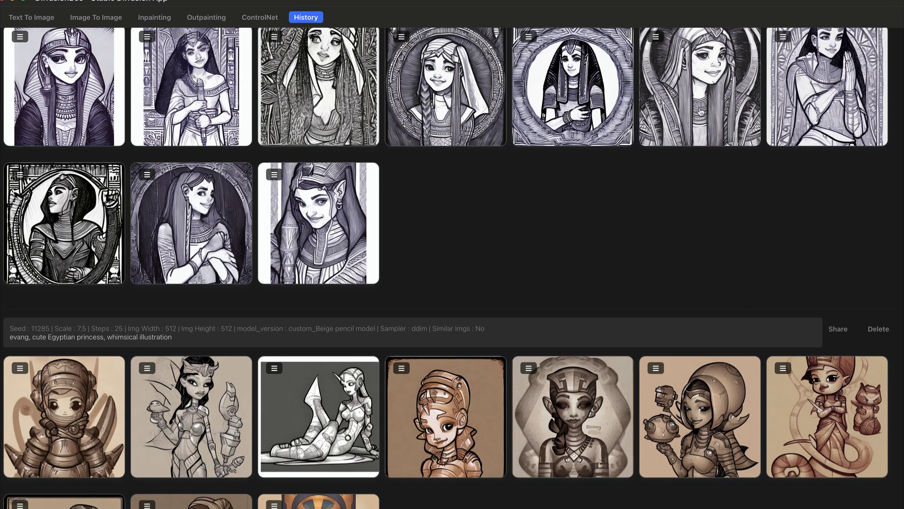
pyautogui.scroll(2, 716, 129)
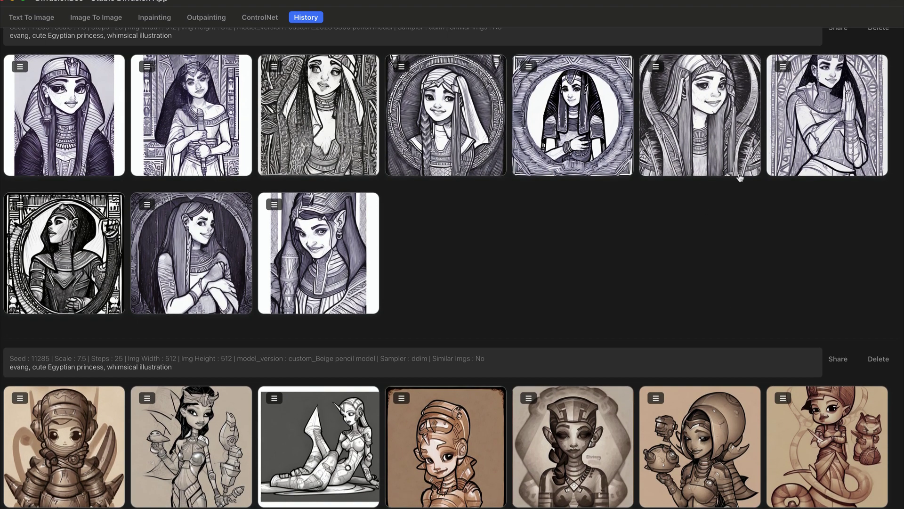
pyautogui.scroll(-10, 740, 177)
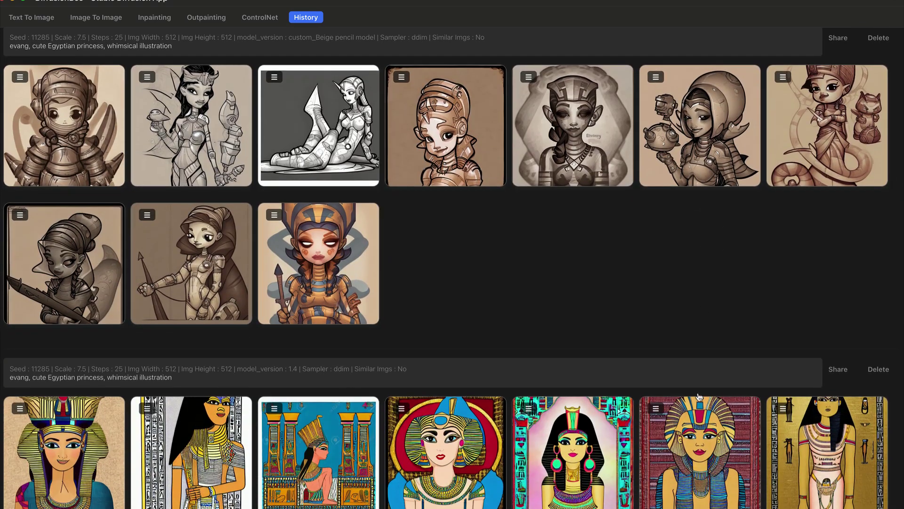
# - Look through the seed 11285 batches made with the PC v2 15000, atomic comic monster 8000, Atomic comic people and ACside models
pyautogui.scroll(15, 656, 398)
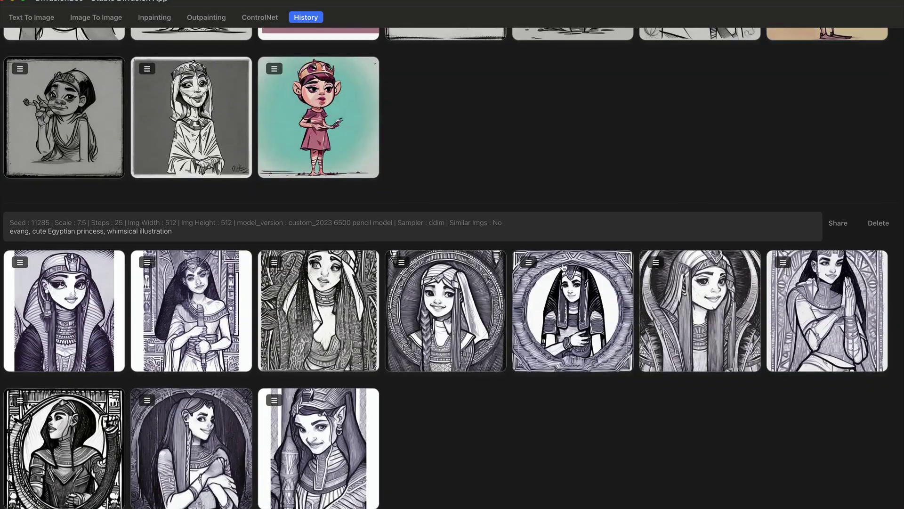
pyautogui.scroll(7, 564, 267)
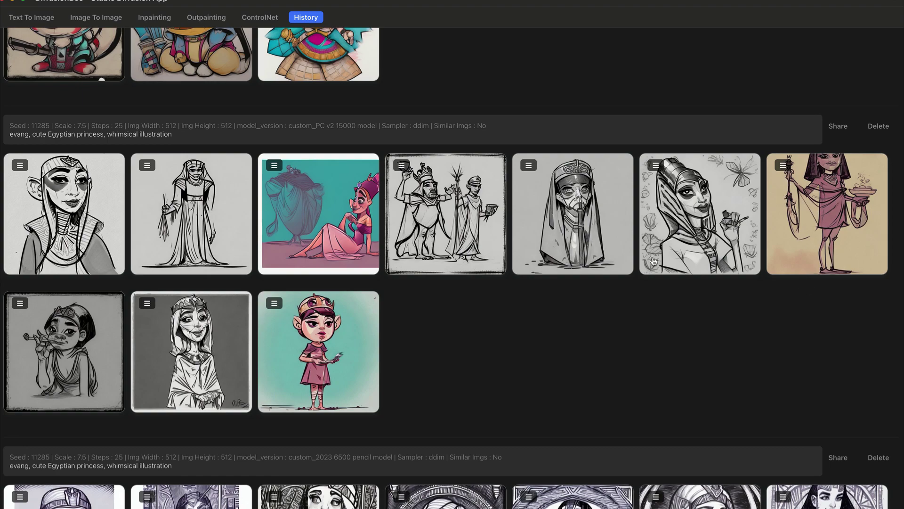
pyautogui.scroll(8, 608, 302)
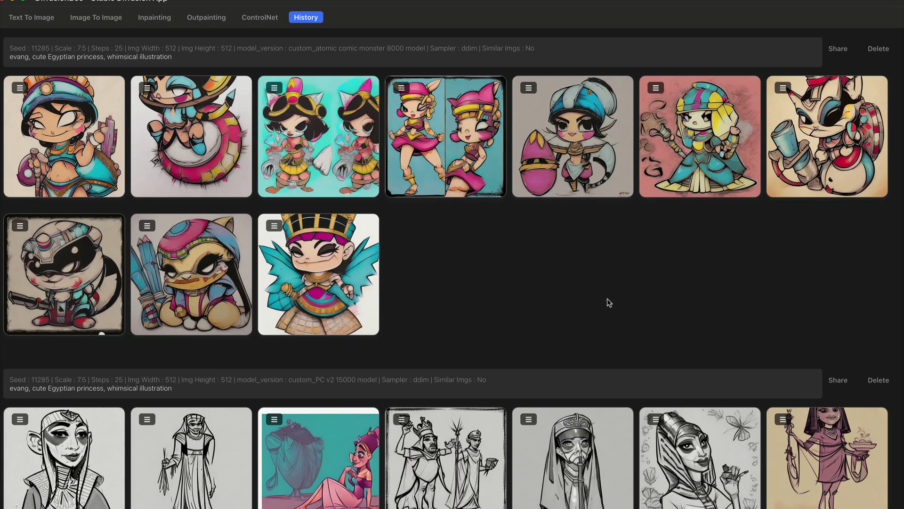
pyautogui.scroll(4, 610, 303)
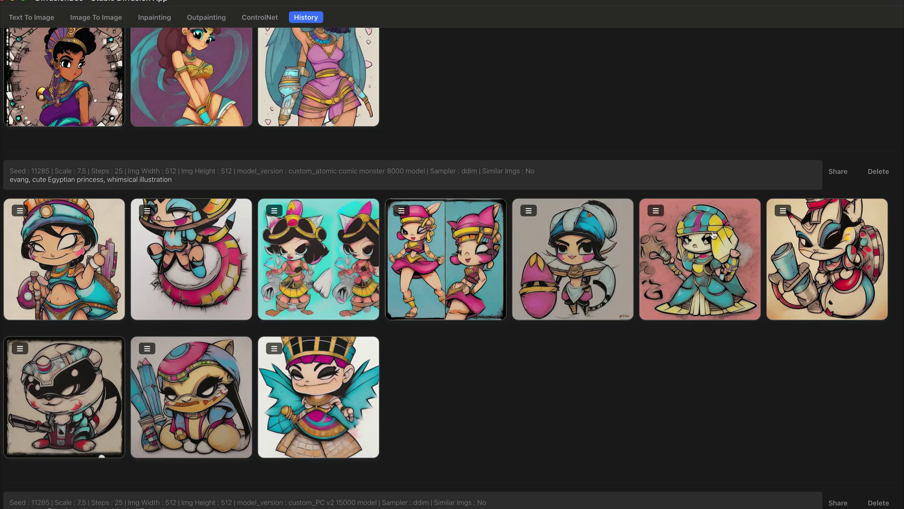
pyautogui.scroll(10, 693, 250)
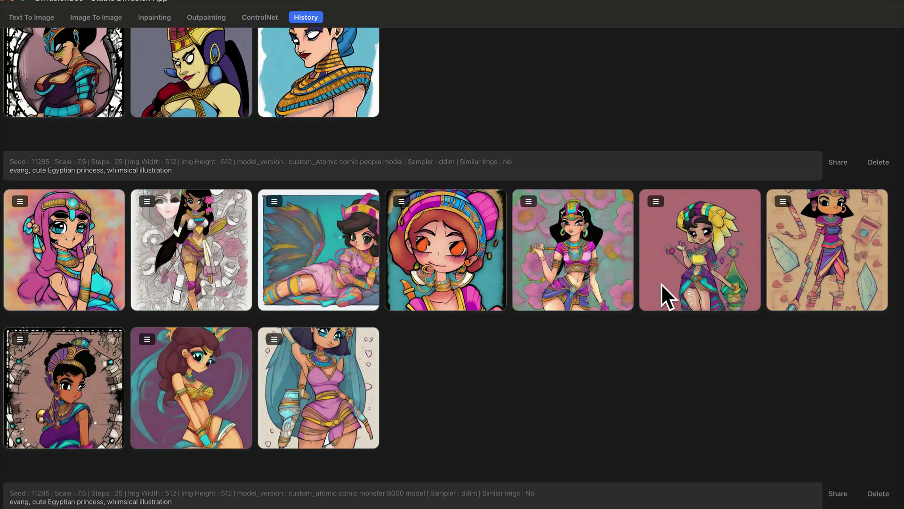
pyautogui.scroll(7, 266, 180)
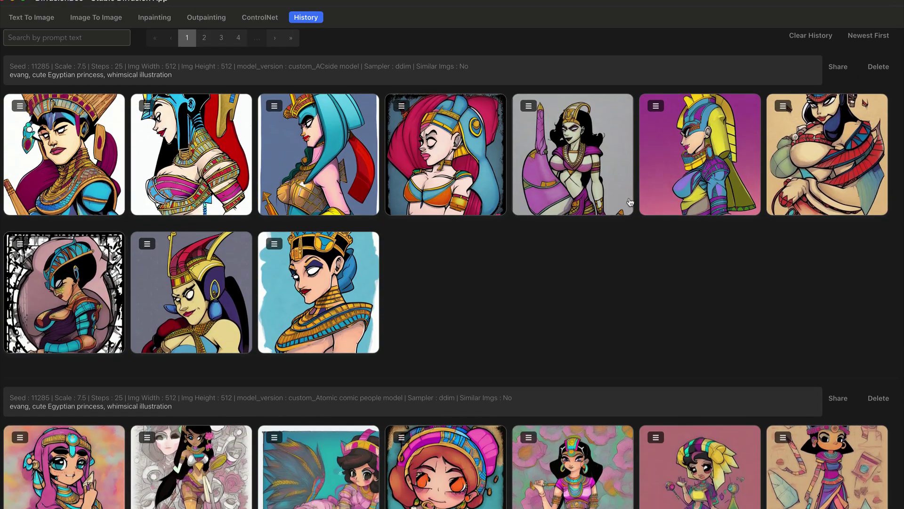
# - Go back through the custom-model batches to the Beige pencil and original ones, comparing compositions that share seed 11285
pyautogui.scroll(-16, 567, 242)
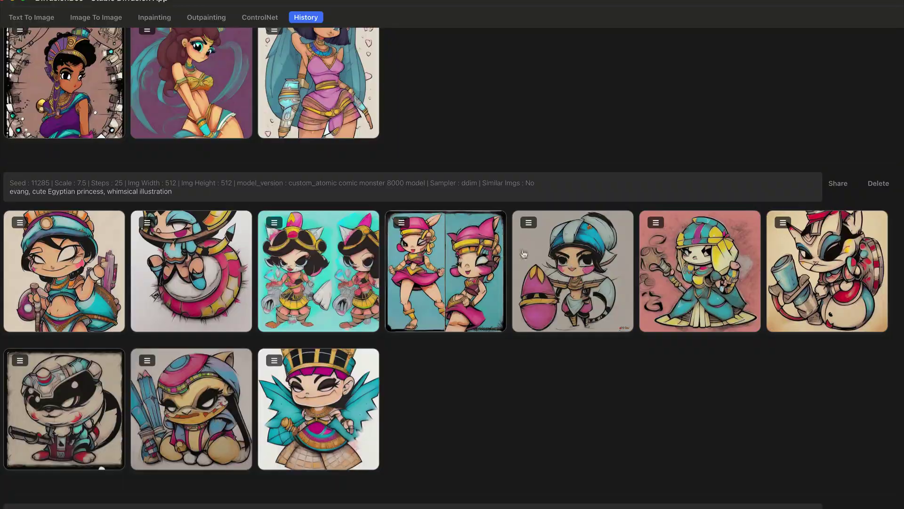
pyautogui.scroll(-11, 193, 165)
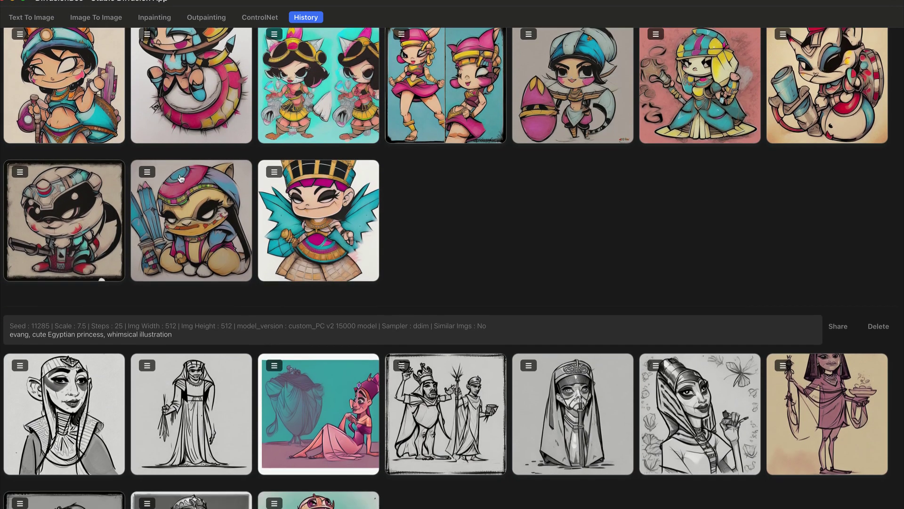
pyautogui.scroll(-15, 203, 298)
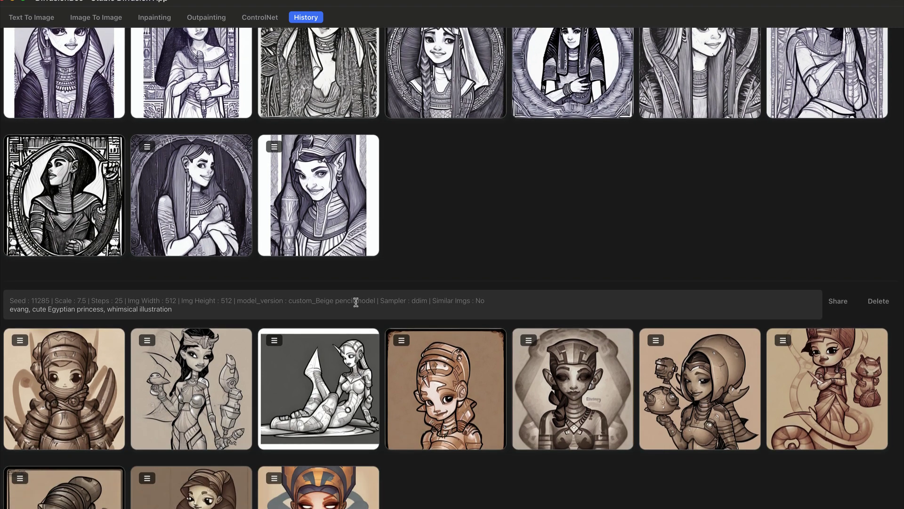
pyautogui.scroll(-8, 356, 301)
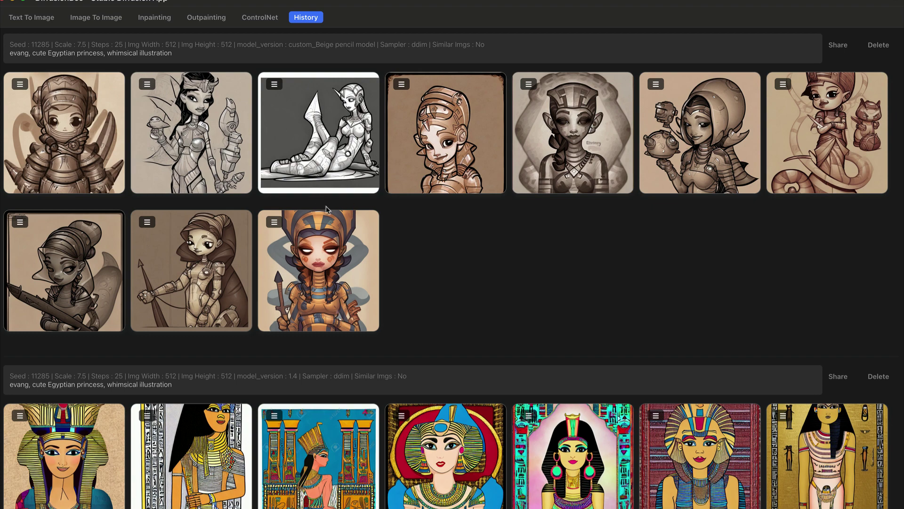
pyautogui.scroll(-2, 349, 236)
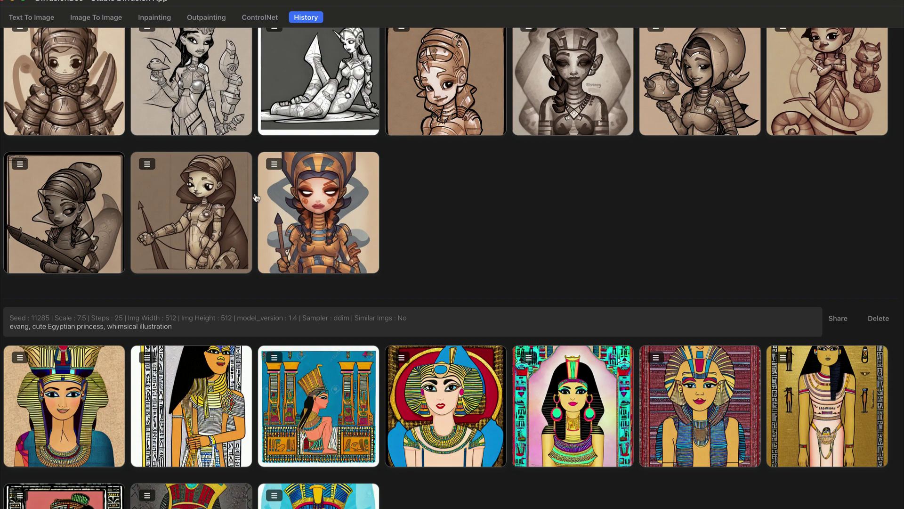
pyautogui.scroll(2, 302, 217)
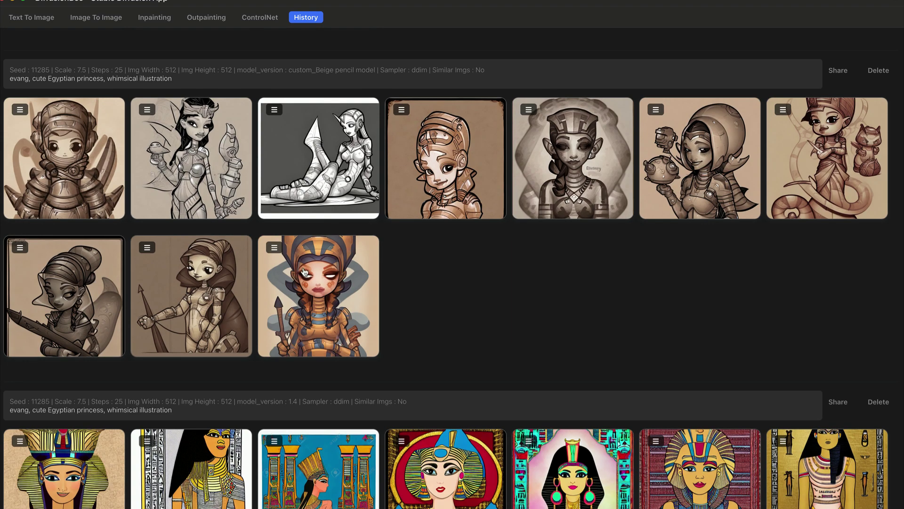